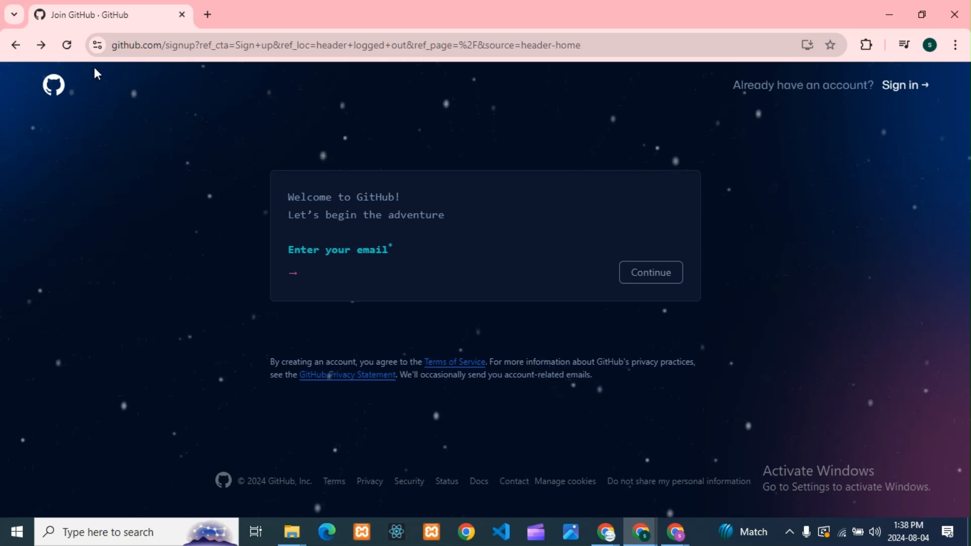
View GitHub's sign-in page, and return to the account sign-up page
drag(111, 46, 161, 48)
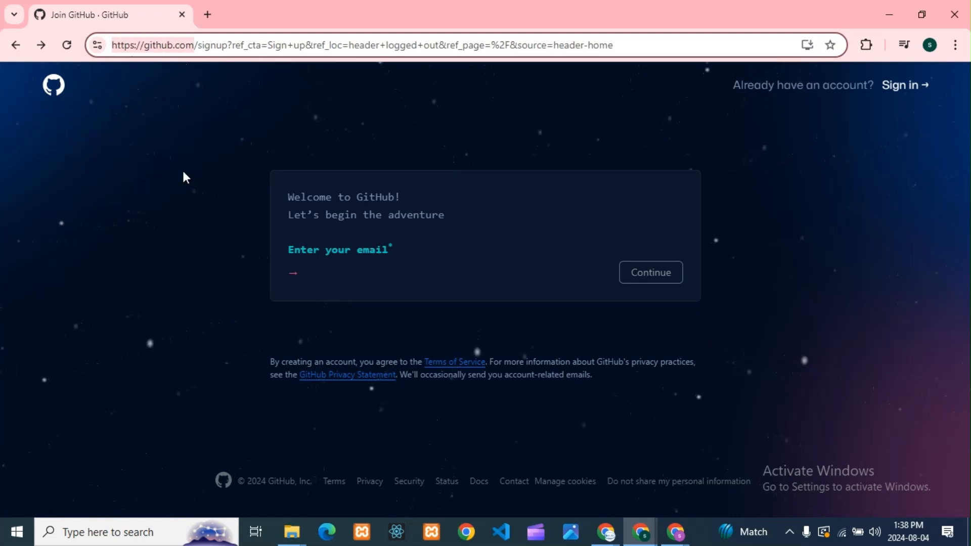
click(183, 190)
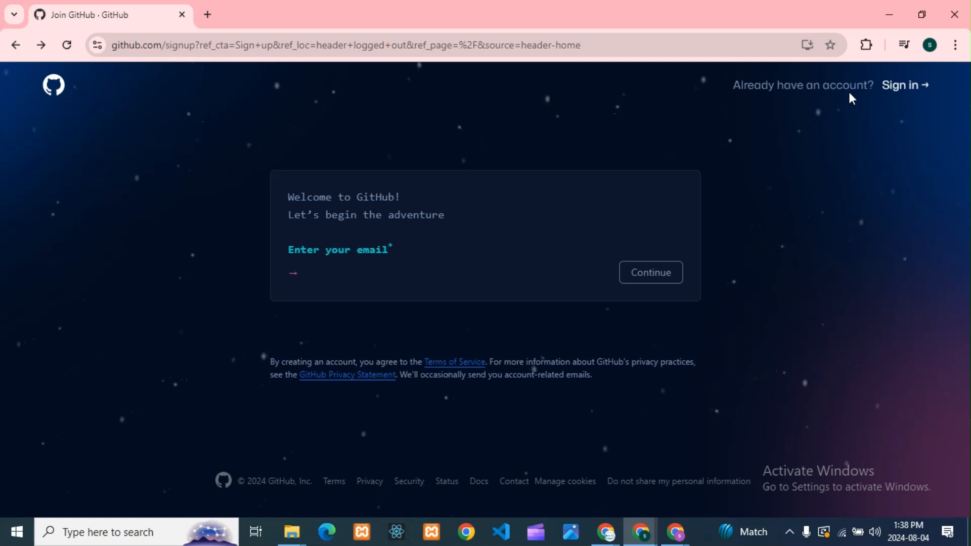
click(332, 264)
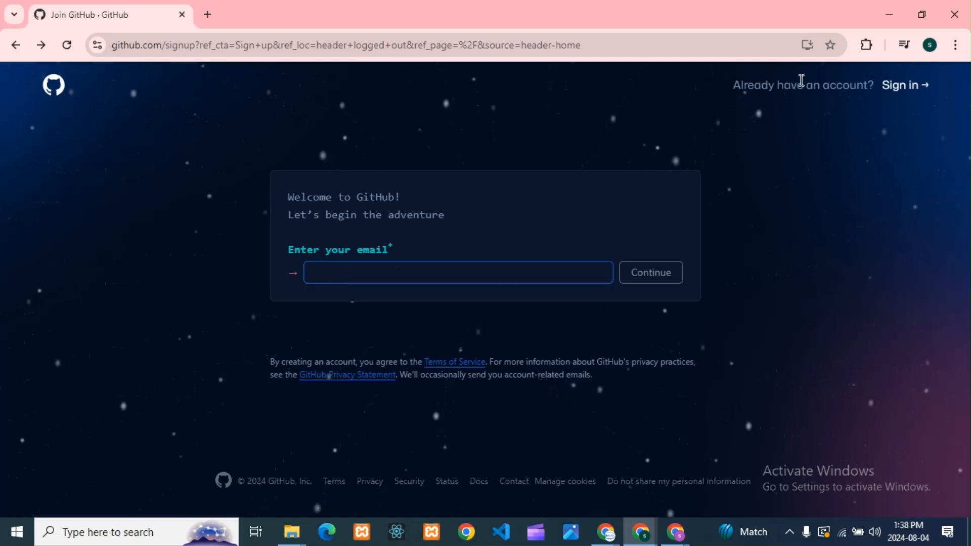
click(898, 94)
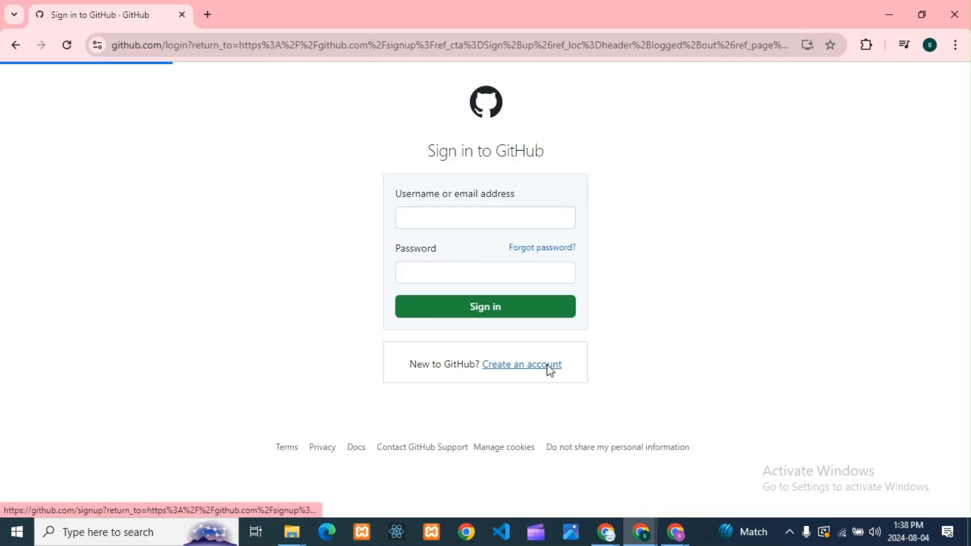
click(547, 365)
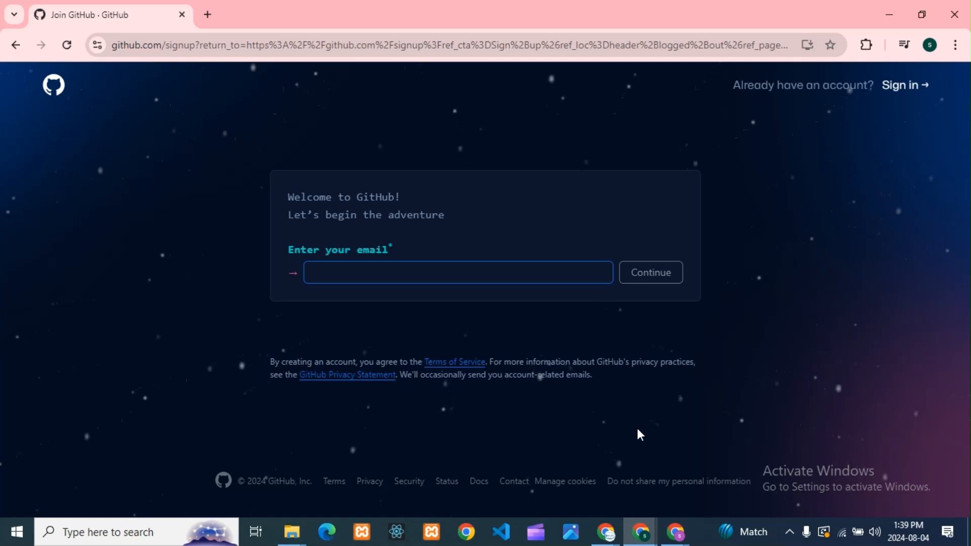
Switch to the browser window signed in to GitHub and open the form for creating a new repository
mouse_move(675, 532)
click(731, 479)
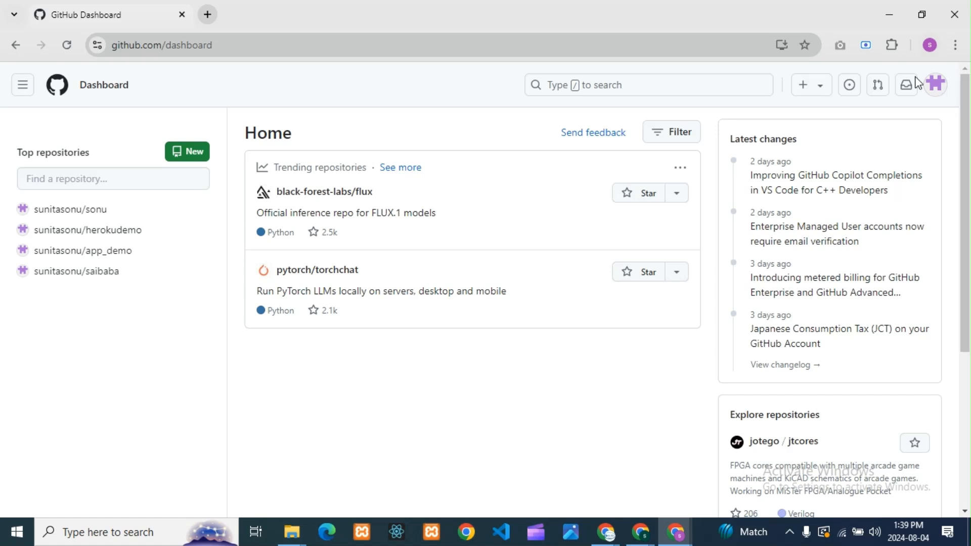
click(803, 84)
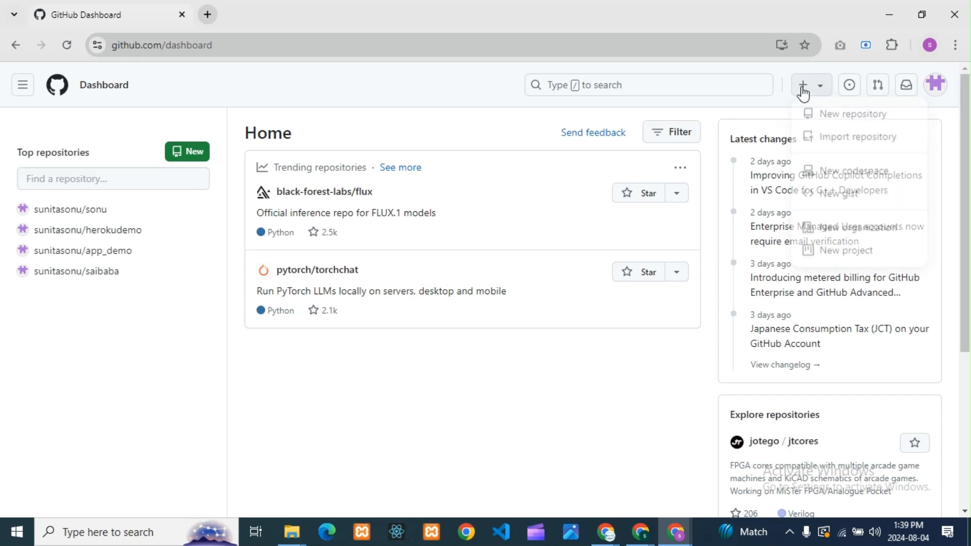
click(842, 123)
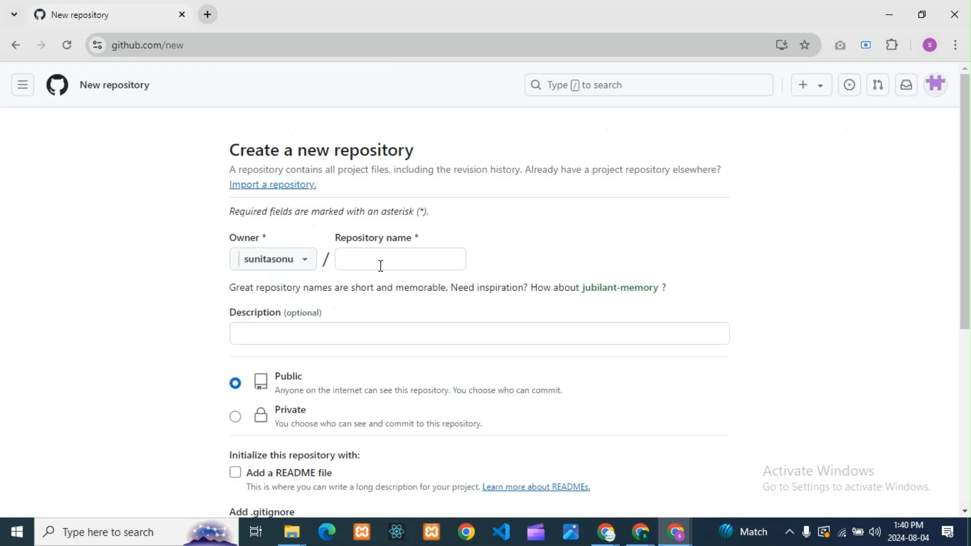
Name the new repository basicproject
click(390, 258)
click(594, 257)
click(402, 253)
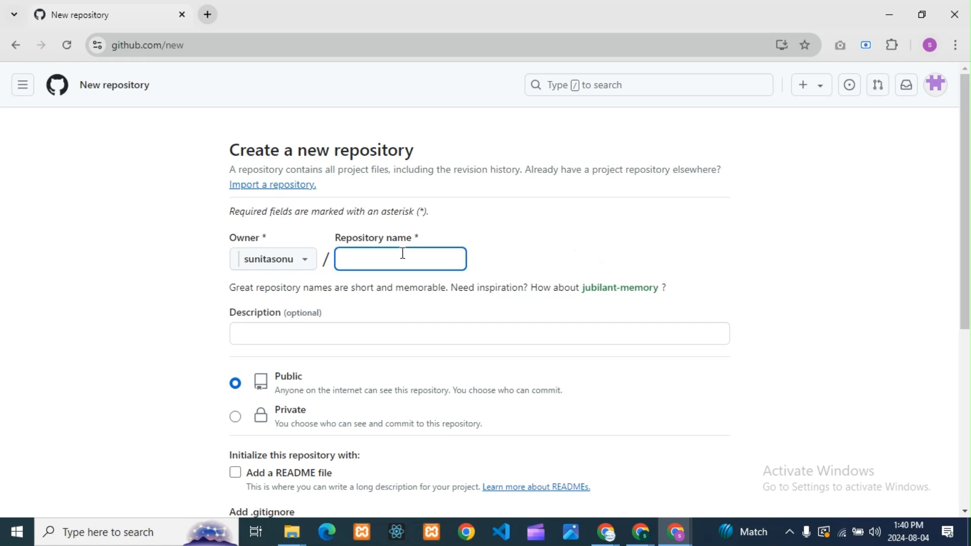
text(b)
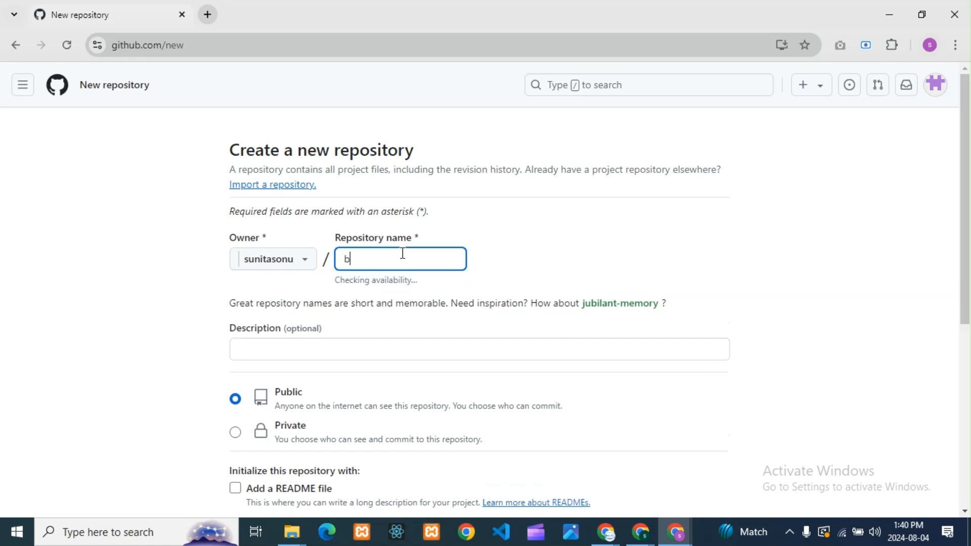
text(asicp)
key(BackSpace)
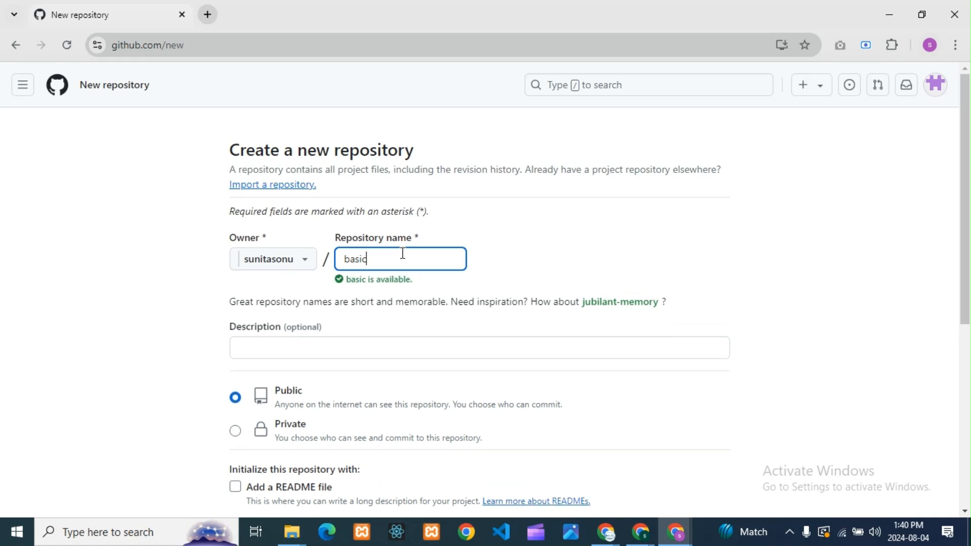
text(_project)
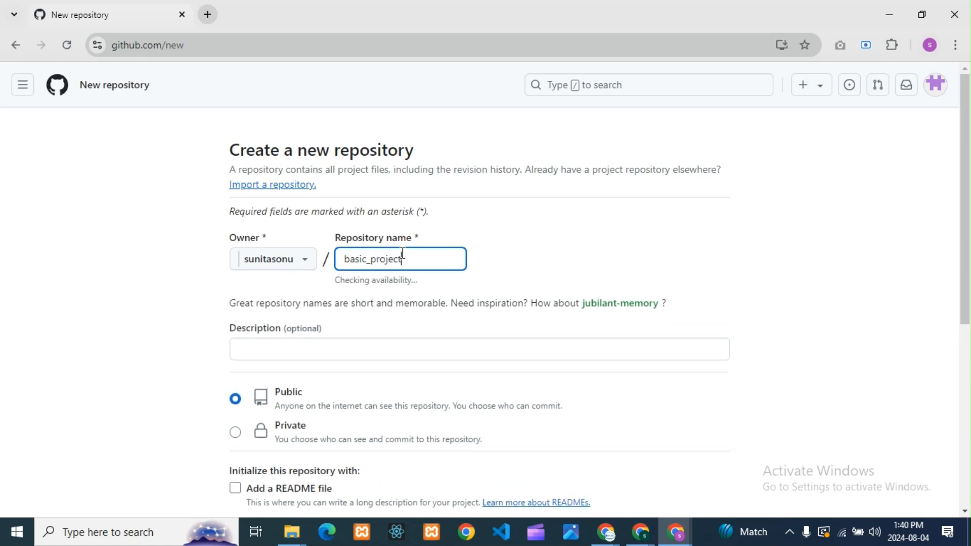
key(BackSpace)
key(BackSpace)
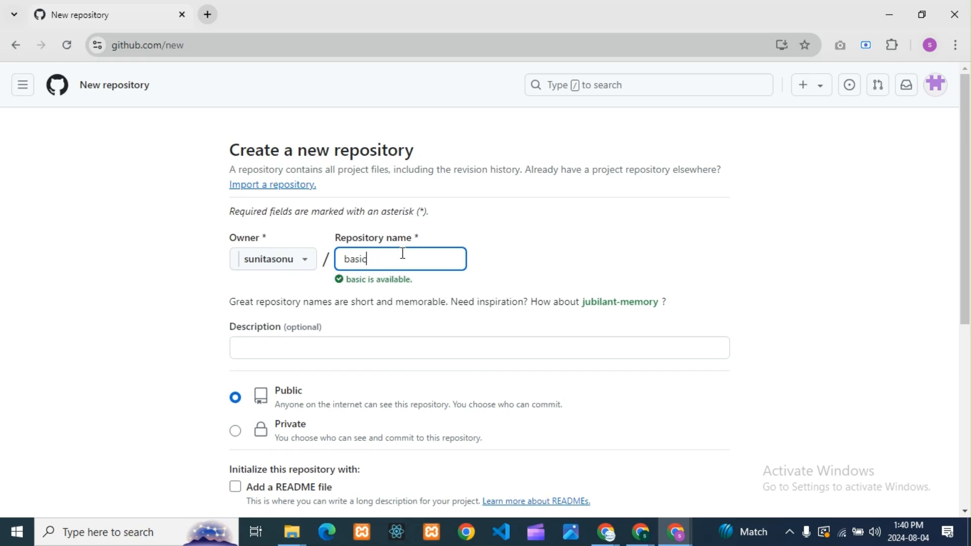
text(project)
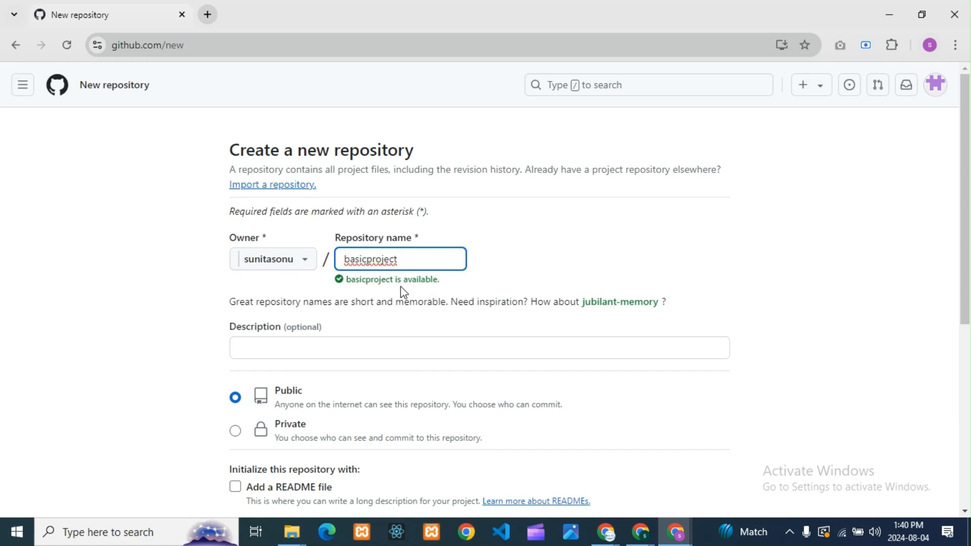
click(590, 264)
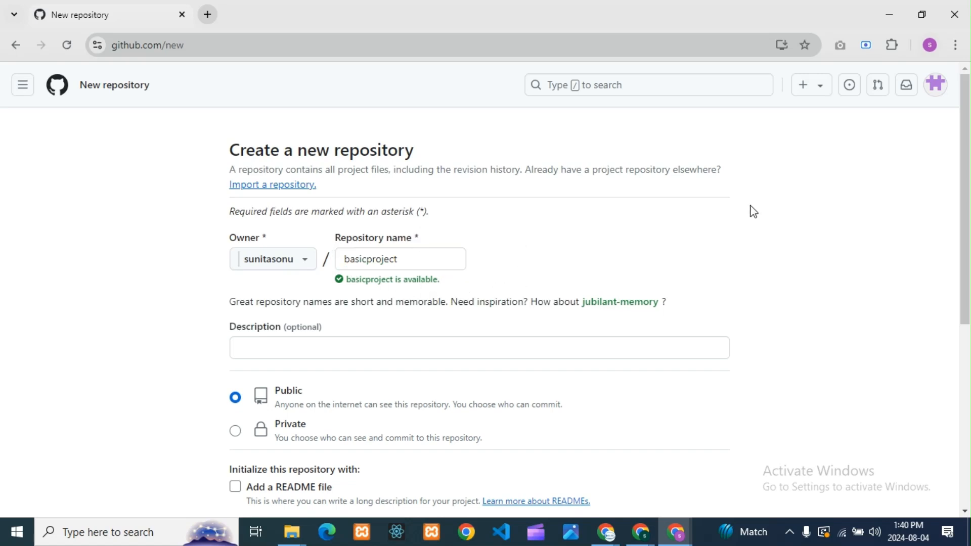
Include a README file in the public repository, leave its description empty, and create the repository
scroll(579, 241, down, 2)
click(275, 280)
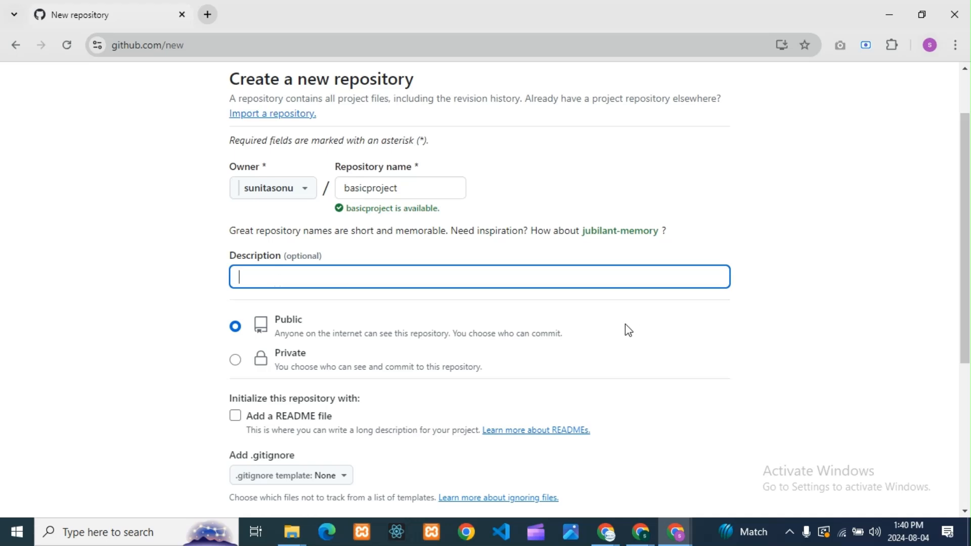
scroll(441, 368, down, 3)
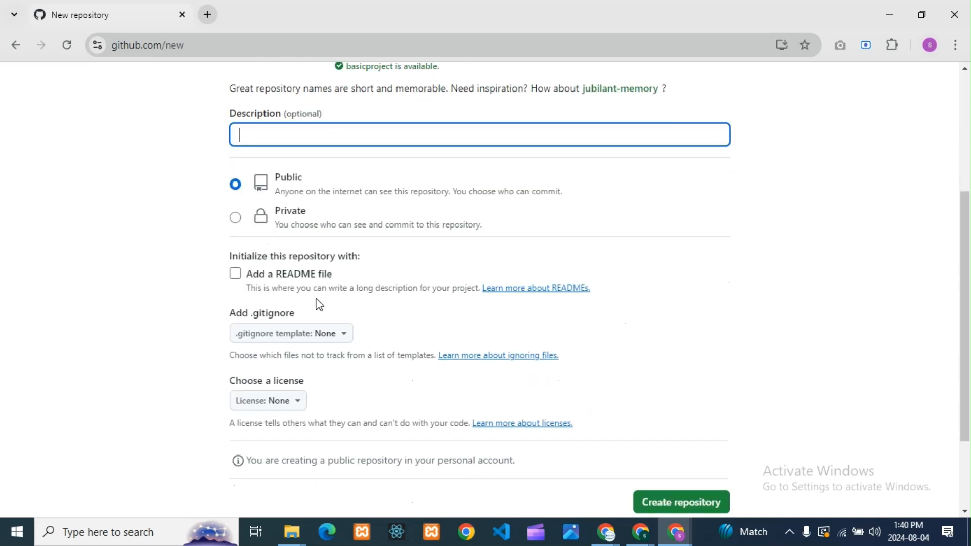
click(235, 274)
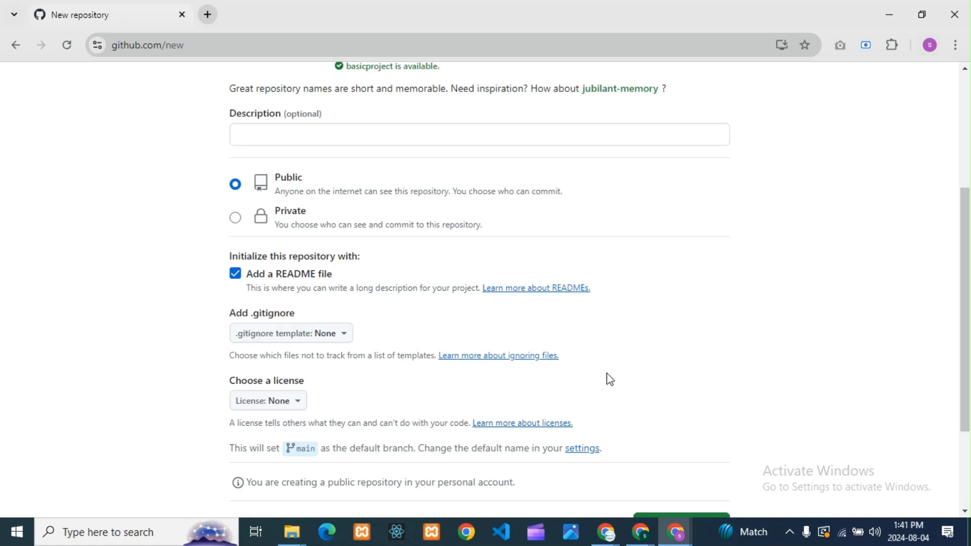
scroll(695, 301, down, 3)
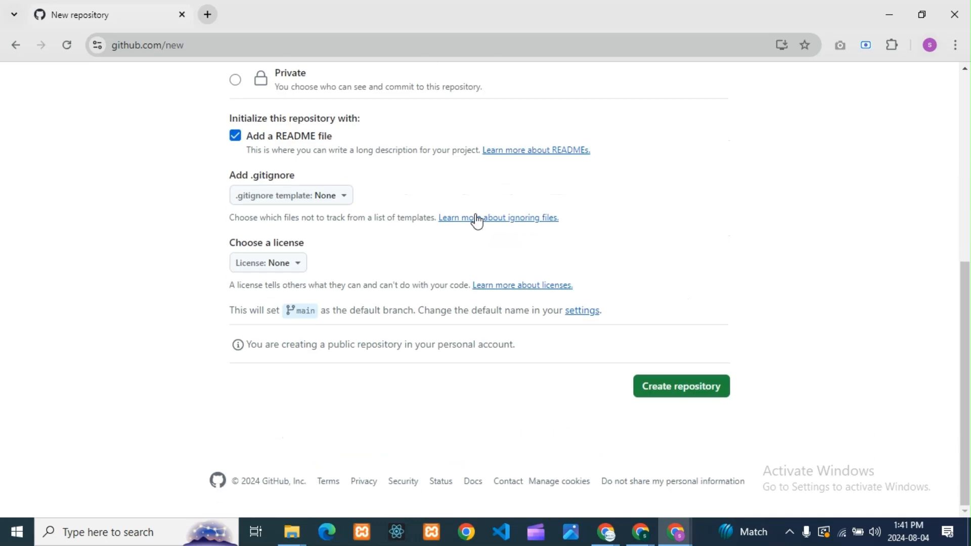
scroll(475, 219, up, 7)
scroll(581, 420, down, 5)
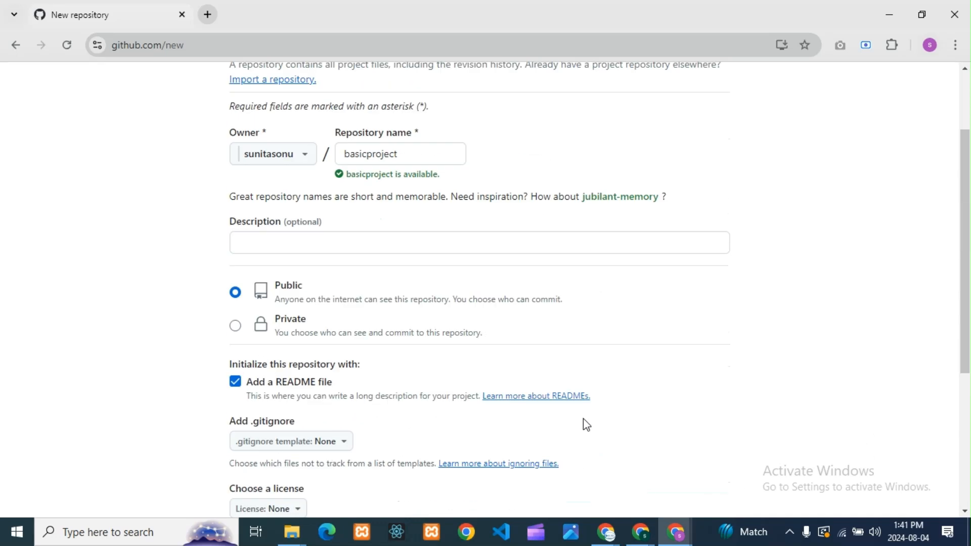
scroll(296, 216, up, 3)
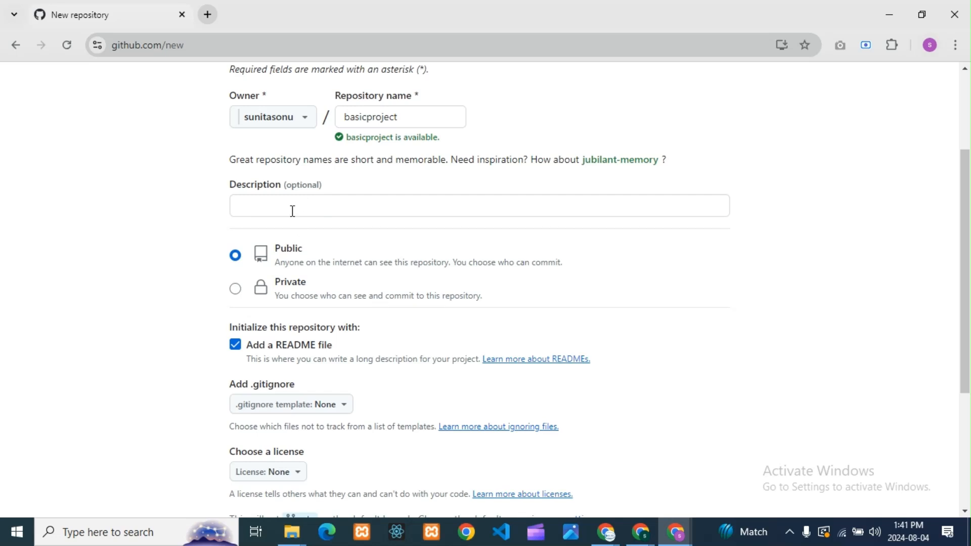
click(292, 211)
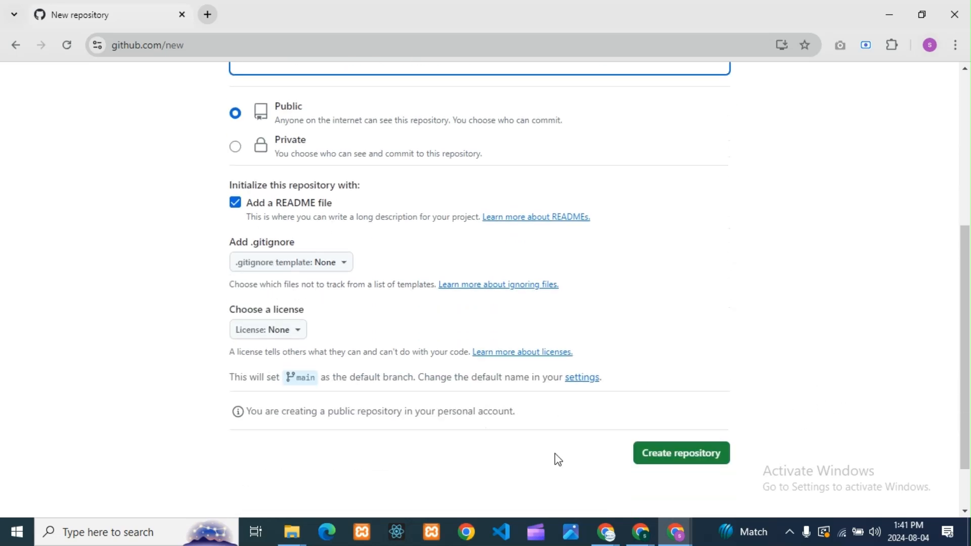
click(696, 456)
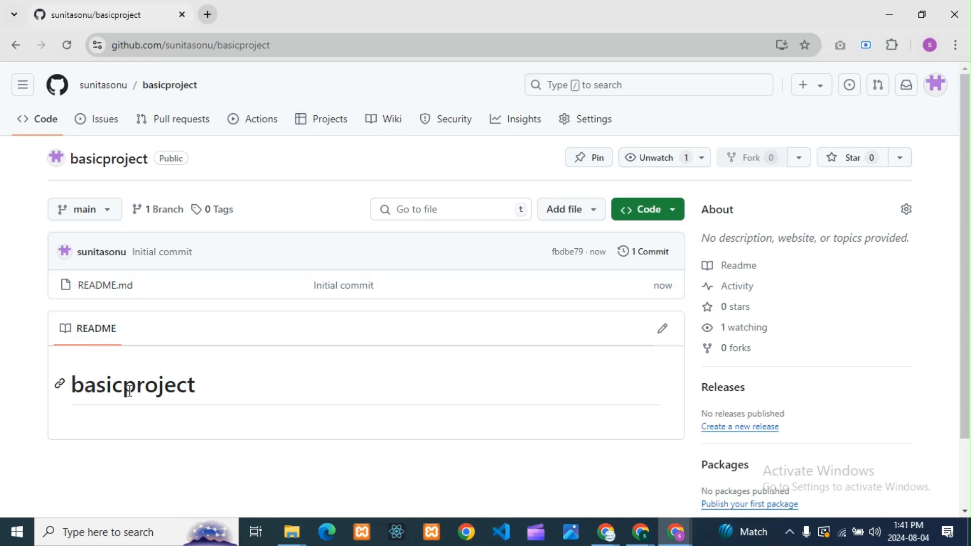
Edit README.md by adding the line "This projct is based on web application" below the basicproject heading
click(661, 329)
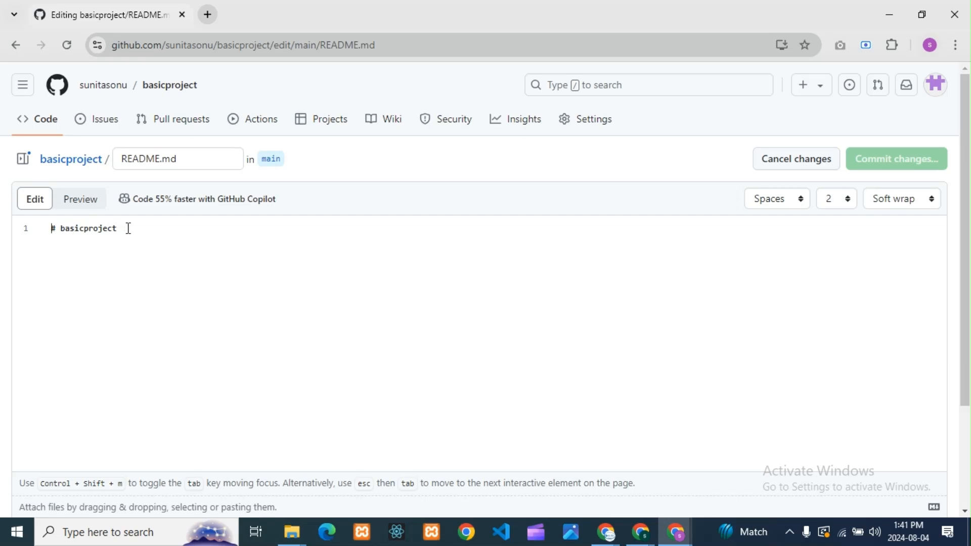
click(194, 242)
key(Return)
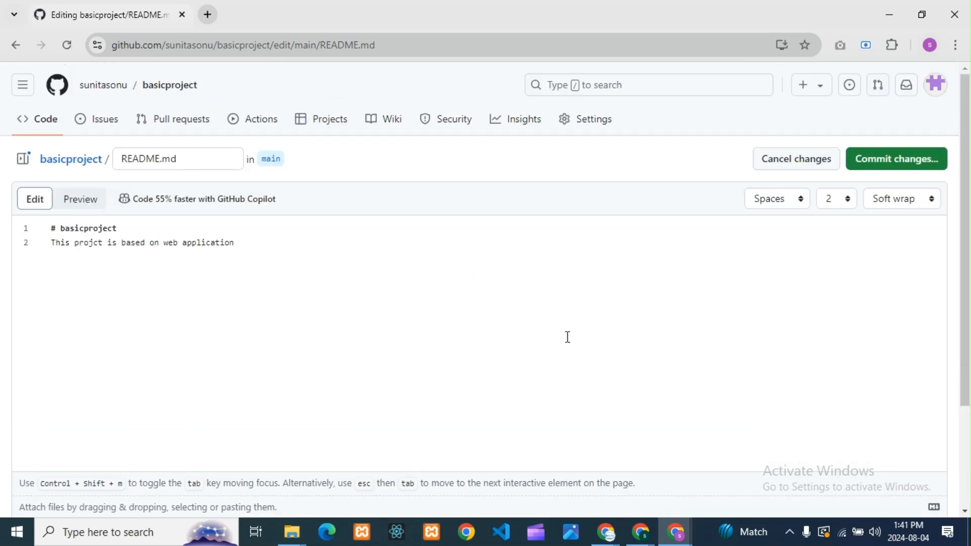
Commit the README.md edit directly to the main branch, leaving the extended description empty
click(904, 158)
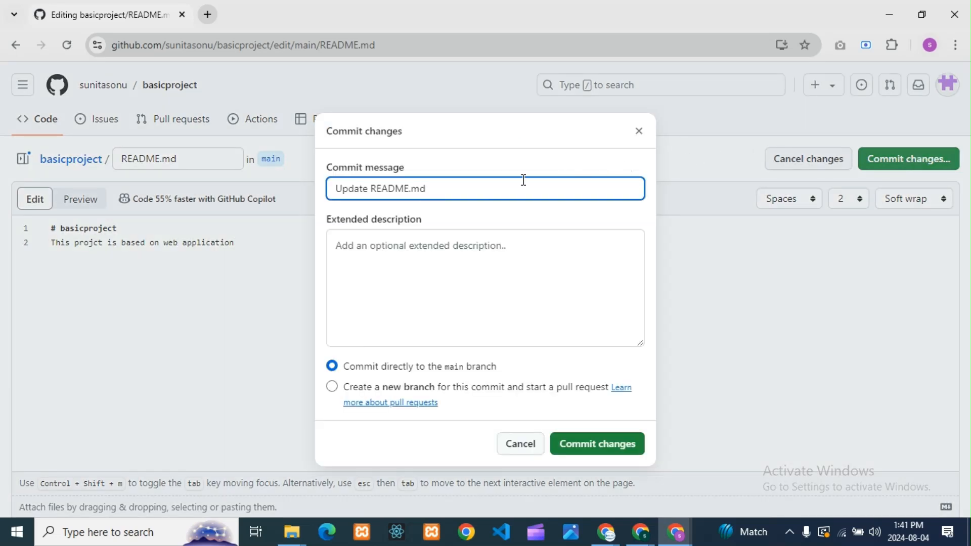
click(443, 277)
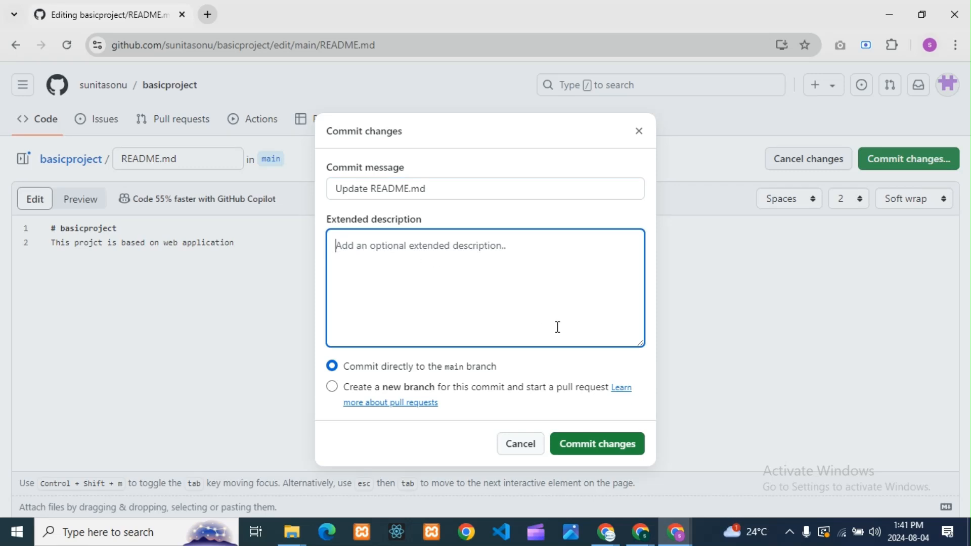
click(604, 452)
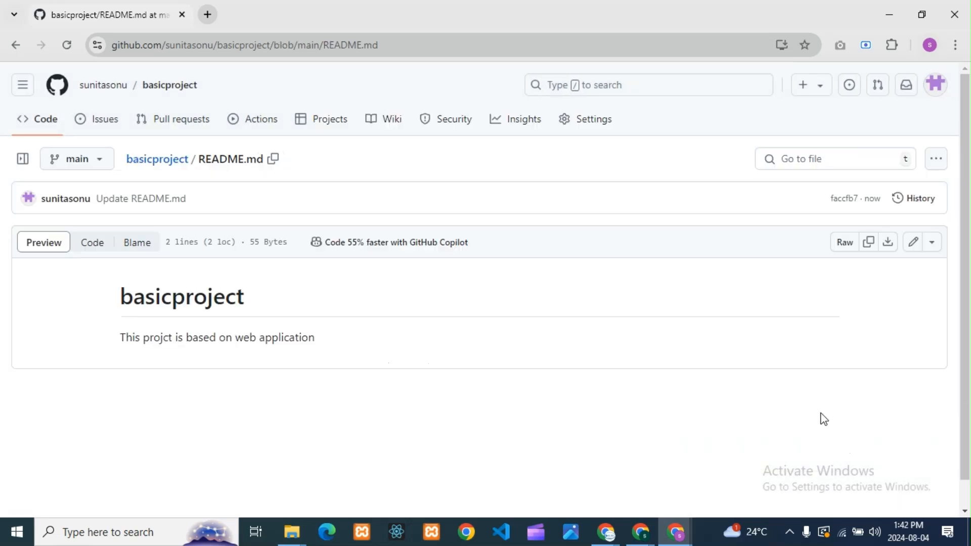
Return to the basicproject repository's main page and review its file list and README
click(168, 161)
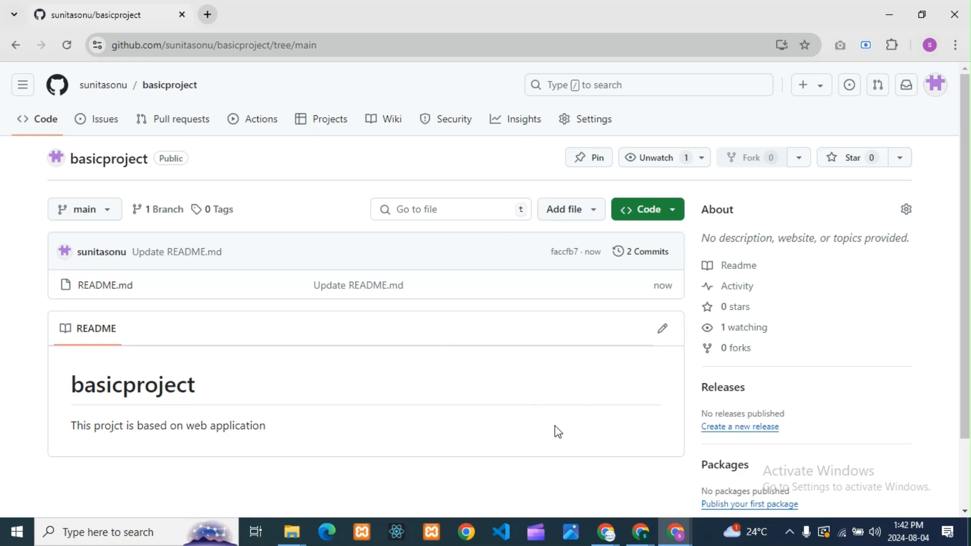
scroll(484, 355, down, 2)
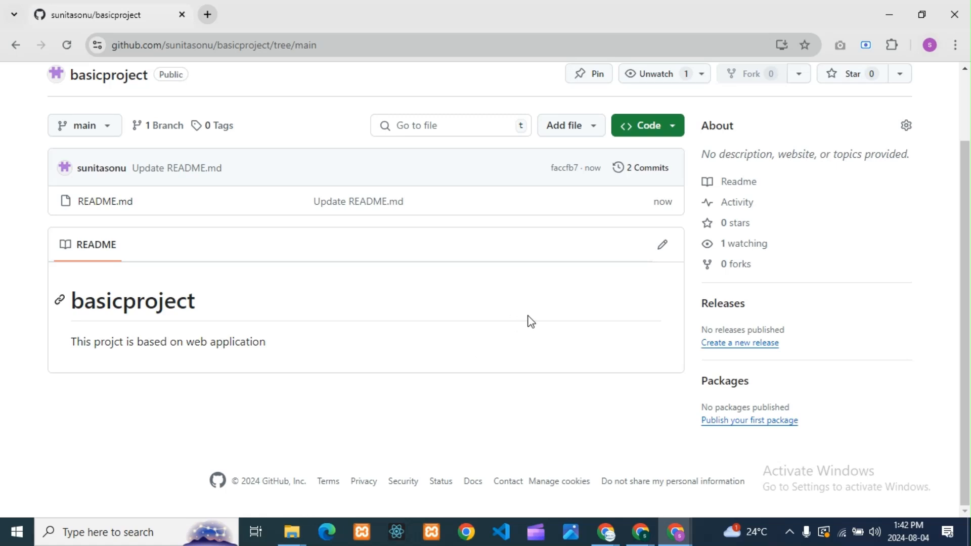
scroll(527, 319, up, 2)
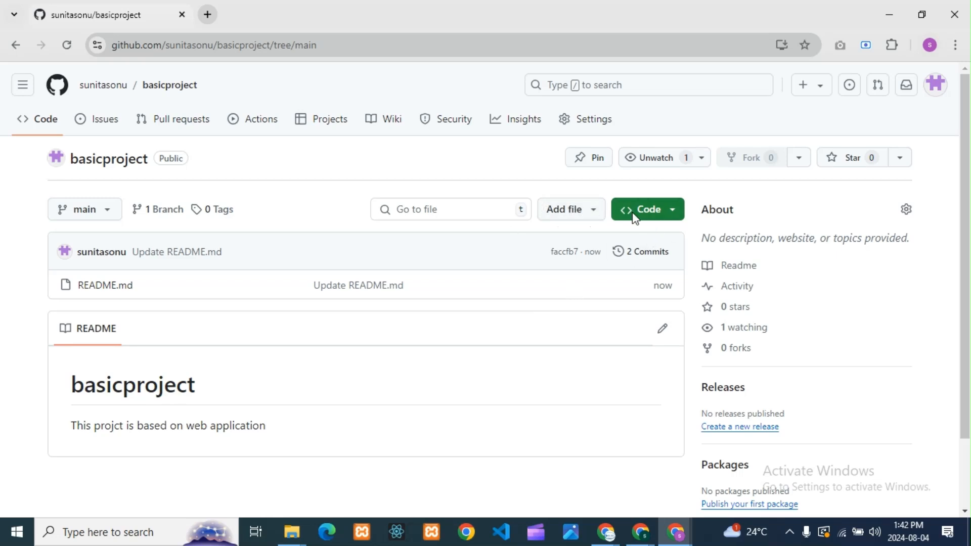
Open the page for uploading files to the main branch of the basicproject repository
click(595, 212)
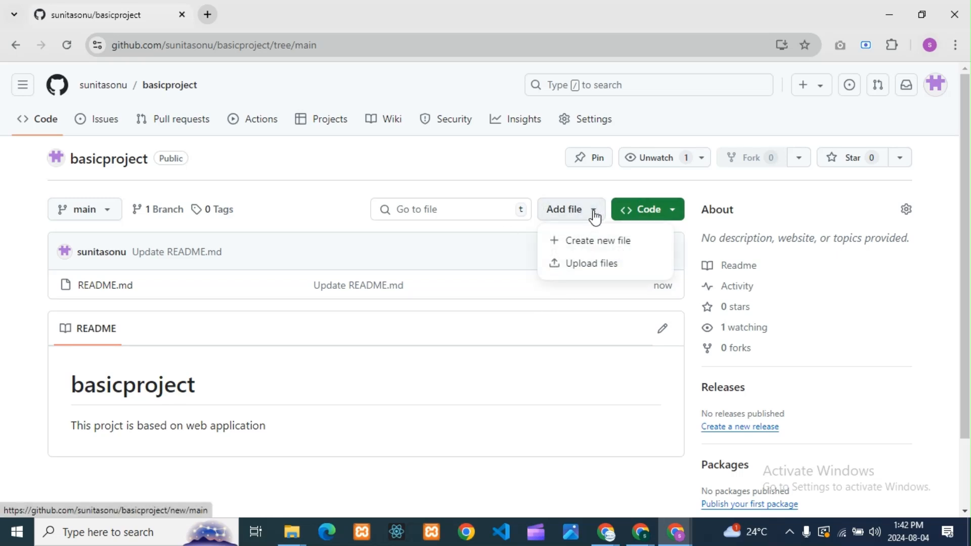
click(591, 267)
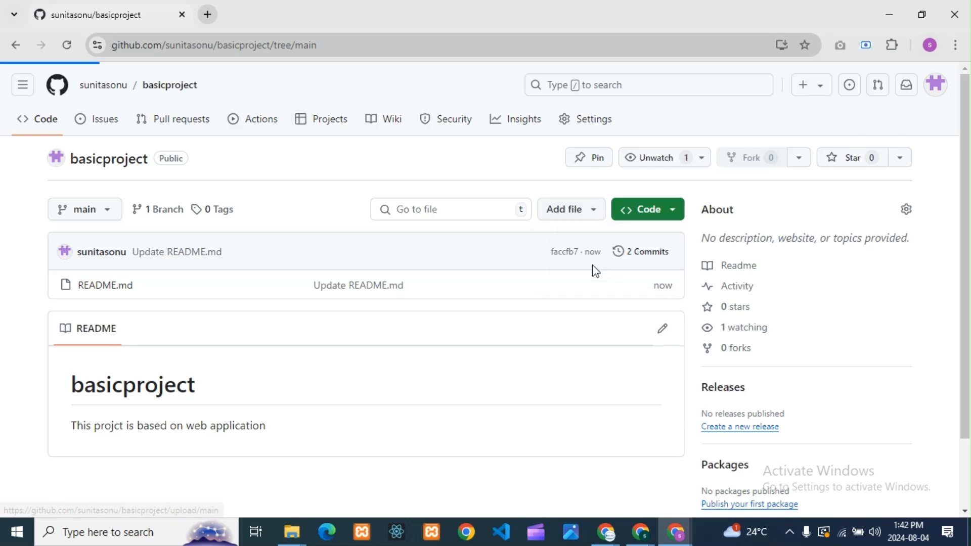
scroll(427, 312, down, 4)
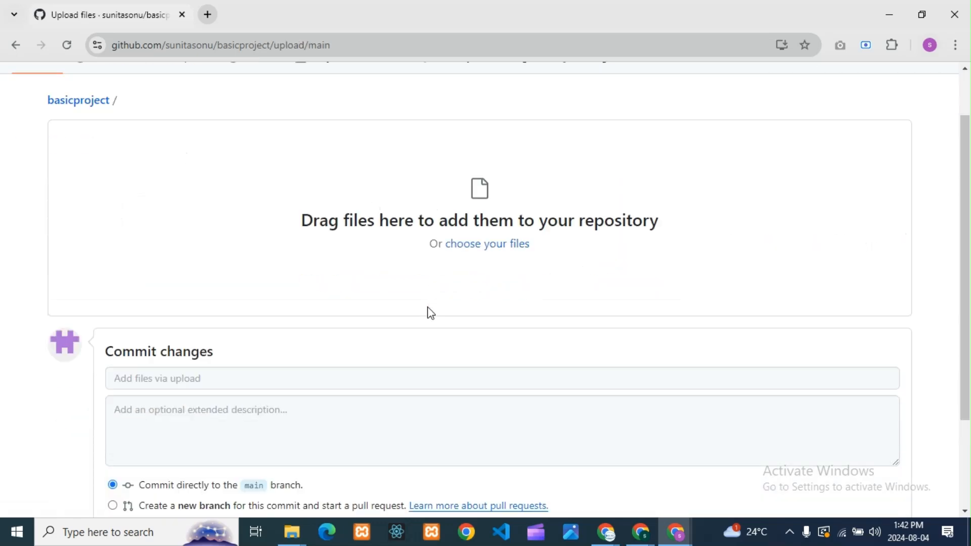
scroll(526, 208, up, 1)
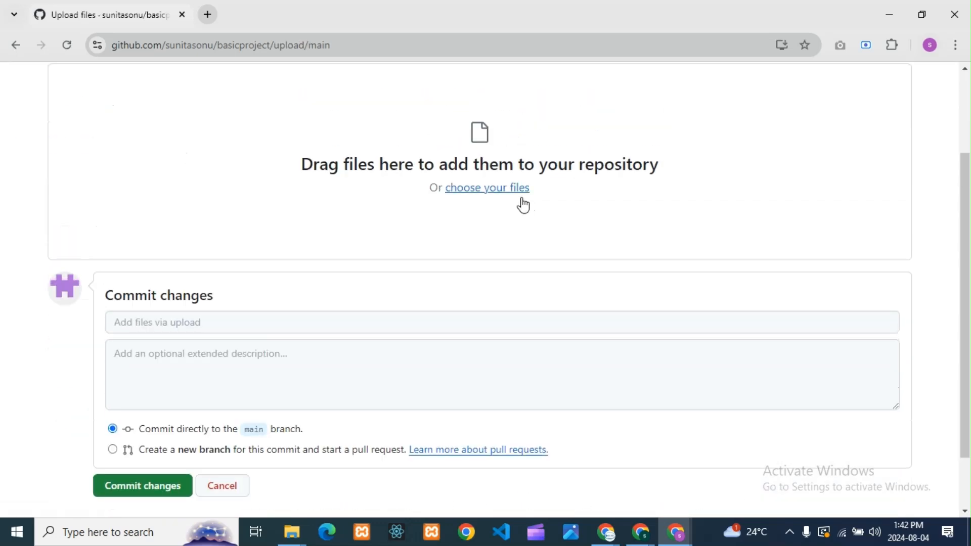
Add index.html from the html folder inside htdocs to the files to upload
click(494, 188)
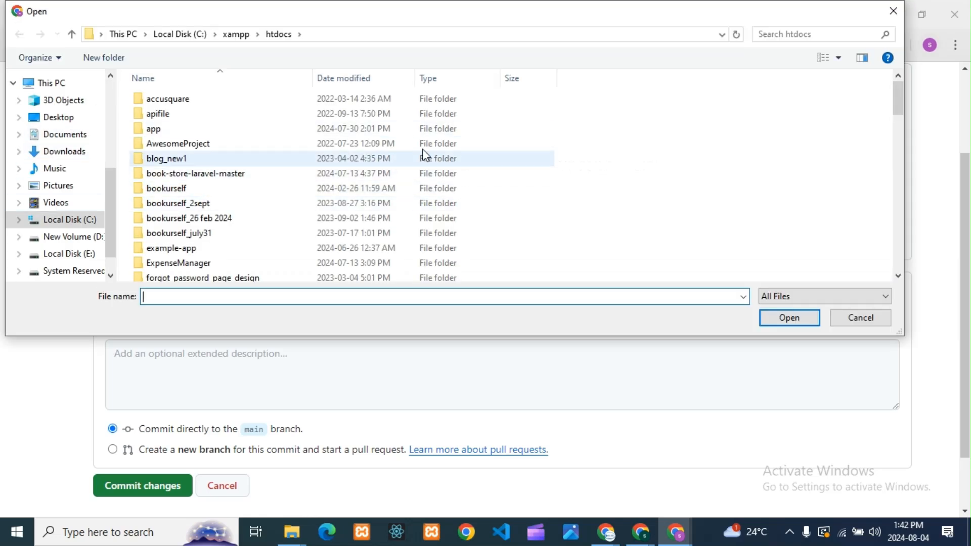
scroll(314, 213, down, 3)
scroll(287, 219, down, 3)
scroll(176, 227, up, 1)
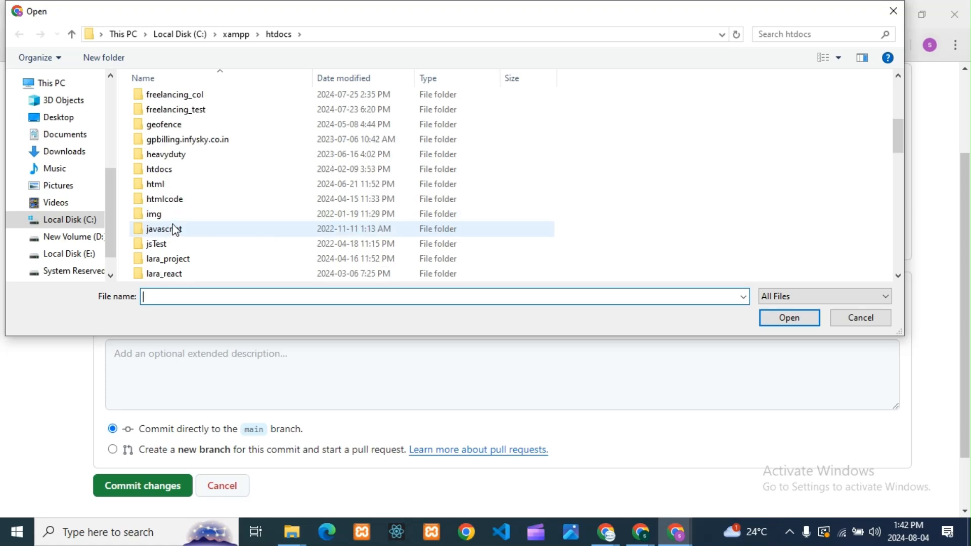
double_click(164, 188)
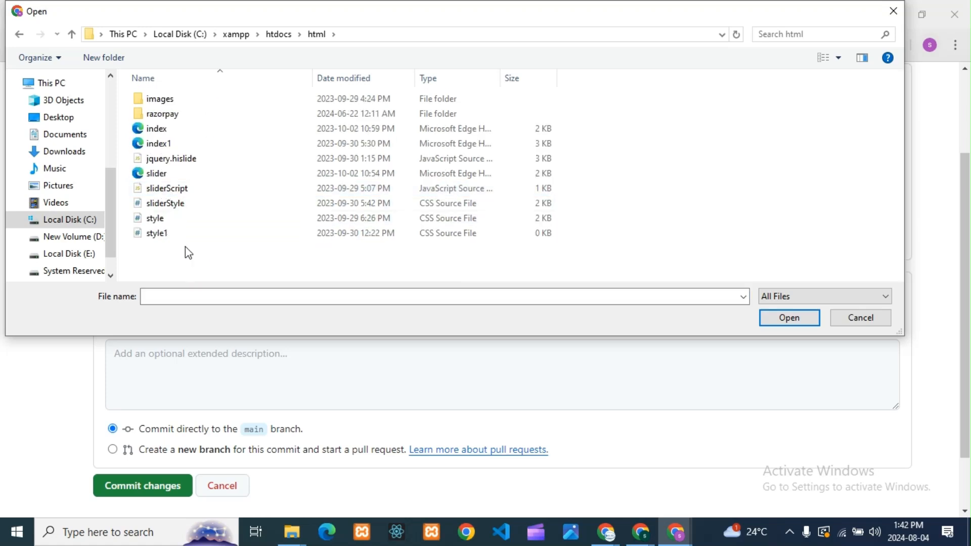
double_click(161, 129)
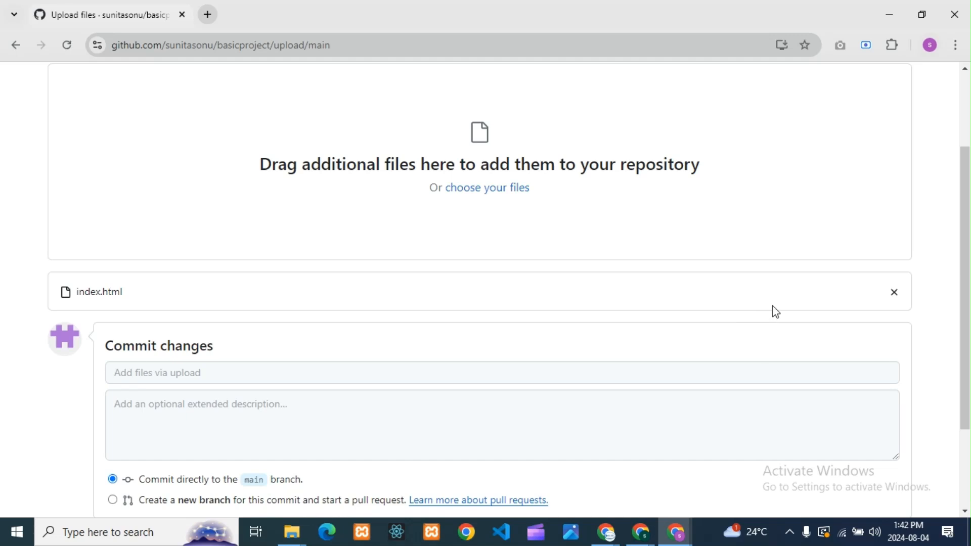
Commit the index.html upload directly to the main branch with the message "added index.html"
scroll(614, 314, down, 2)
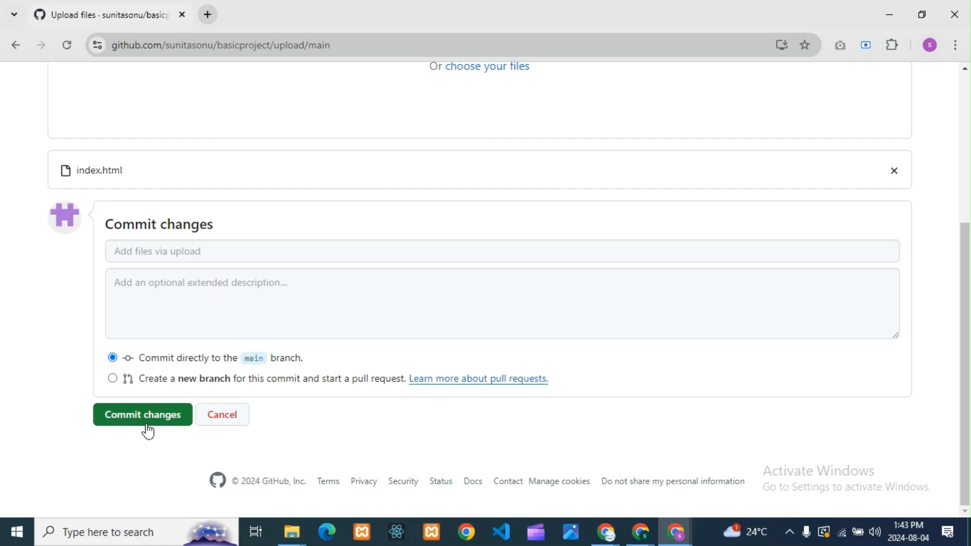
click(161, 257)
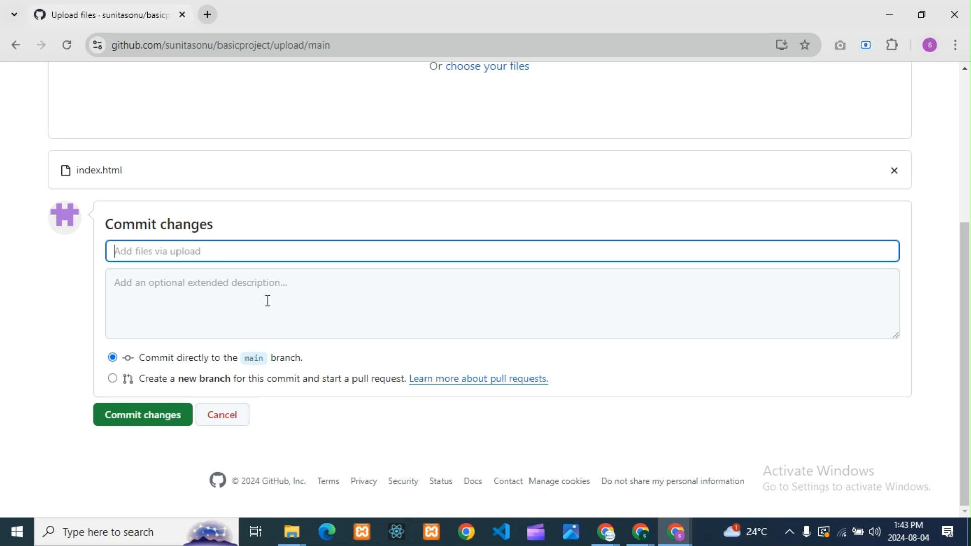
text(added i)
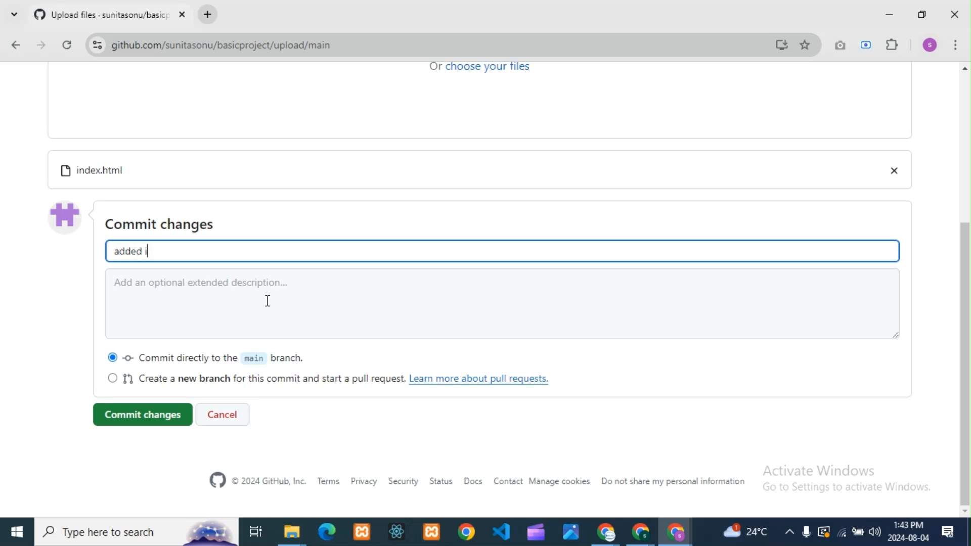
text(ndex.html)
click(143, 420)
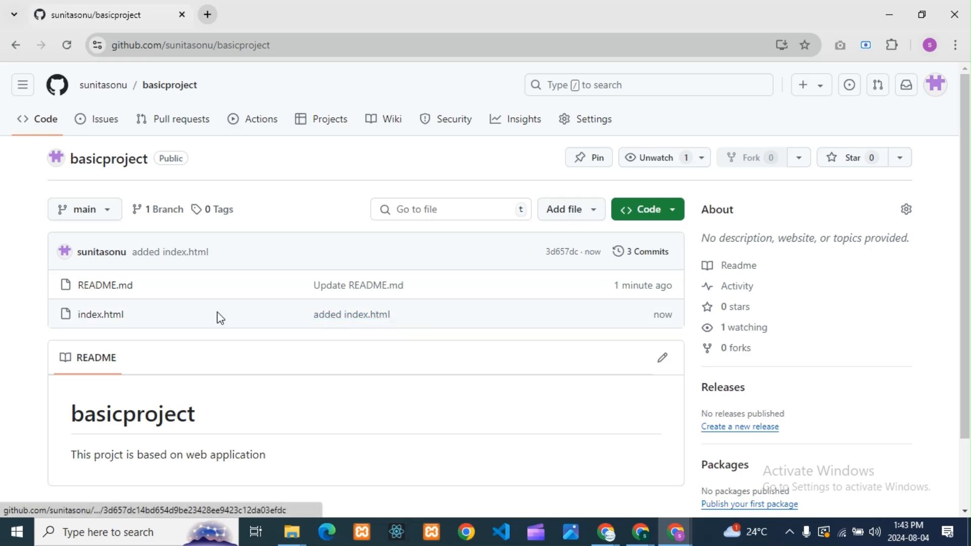
Open index.html in the repository and examine its code
click(104, 316)
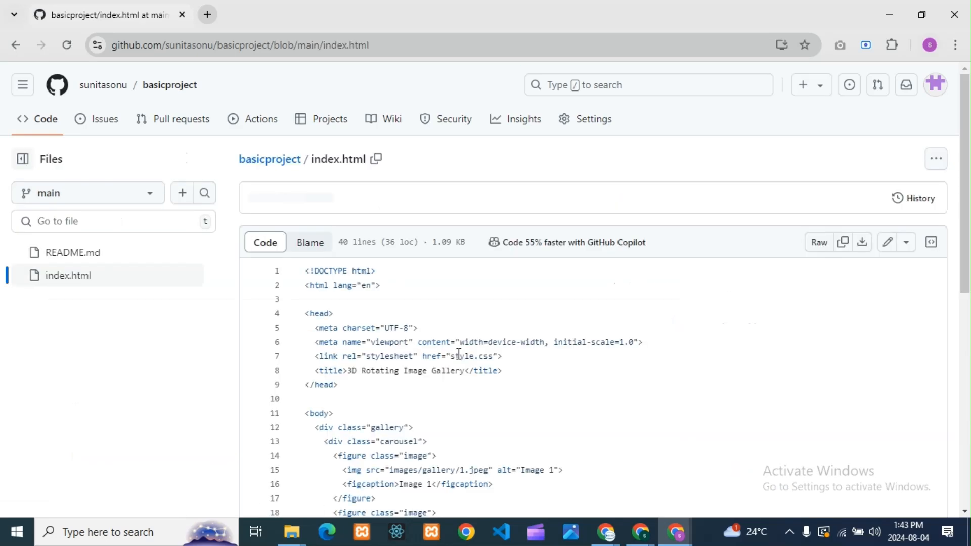
scroll(730, 322, down, 6)
scroll(725, 321, up, 5)
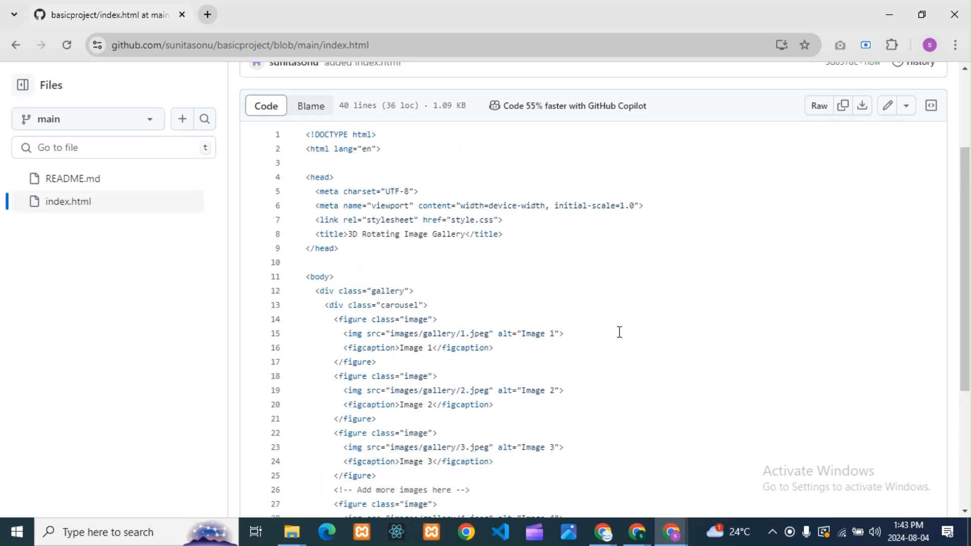
scroll(618, 331, up, 3)
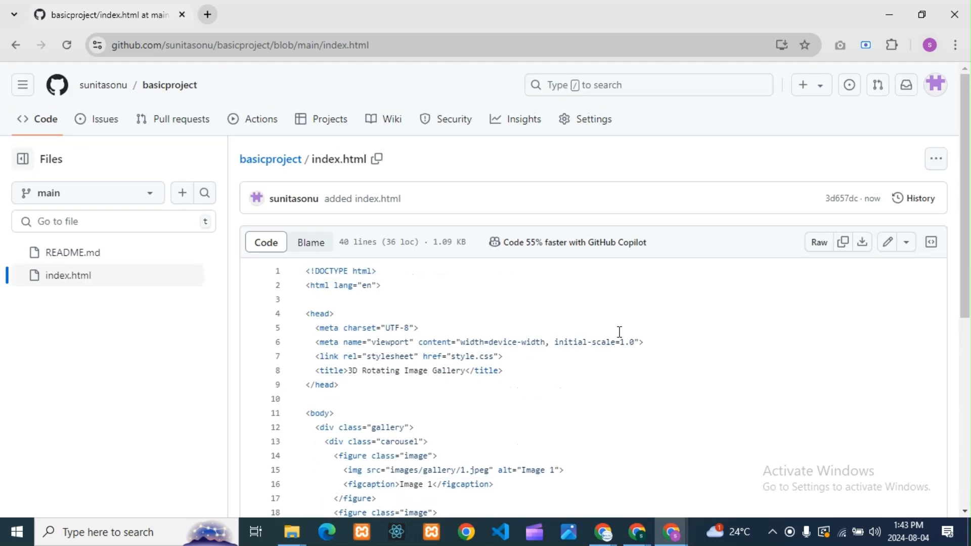
scroll(556, 393, down, 2)
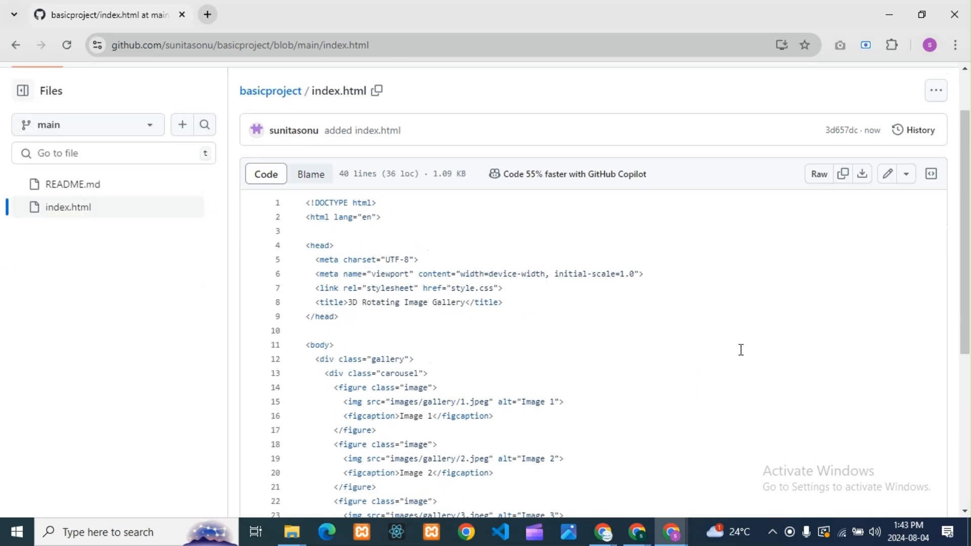
scroll(737, 349, up, 2)
Open index.html for editing and commit it unmodified to the main branch with the message "Update index.html"
click(884, 244)
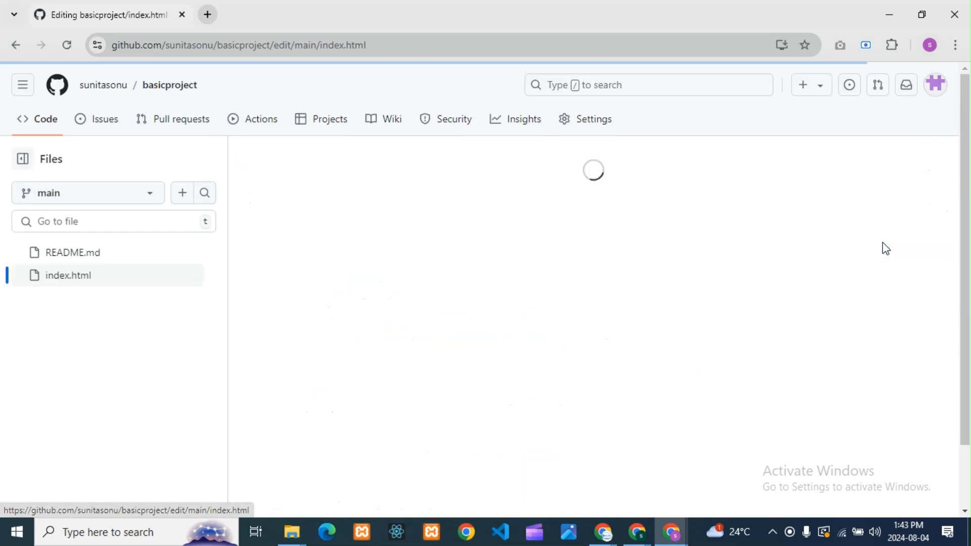
scroll(580, 357, down, 5)
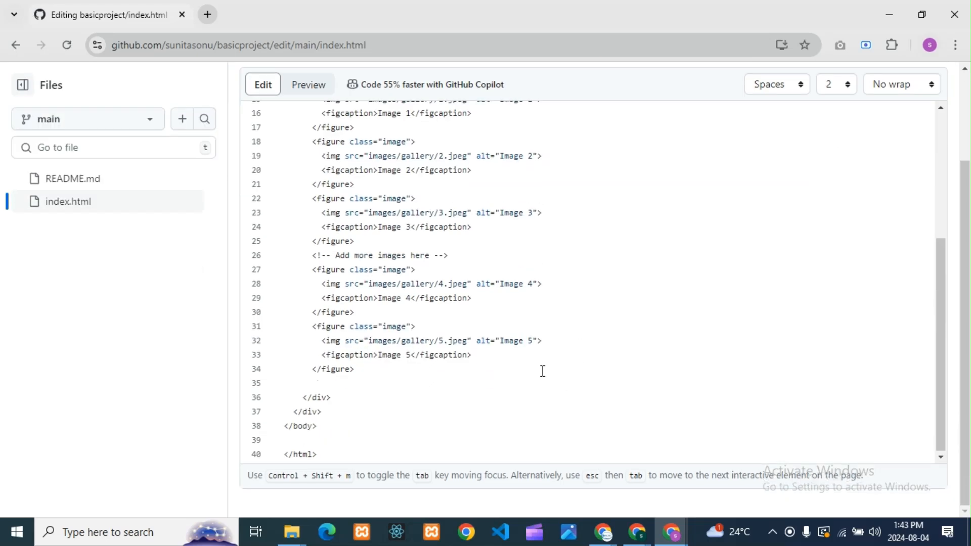
scroll(544, 369, up, 6)
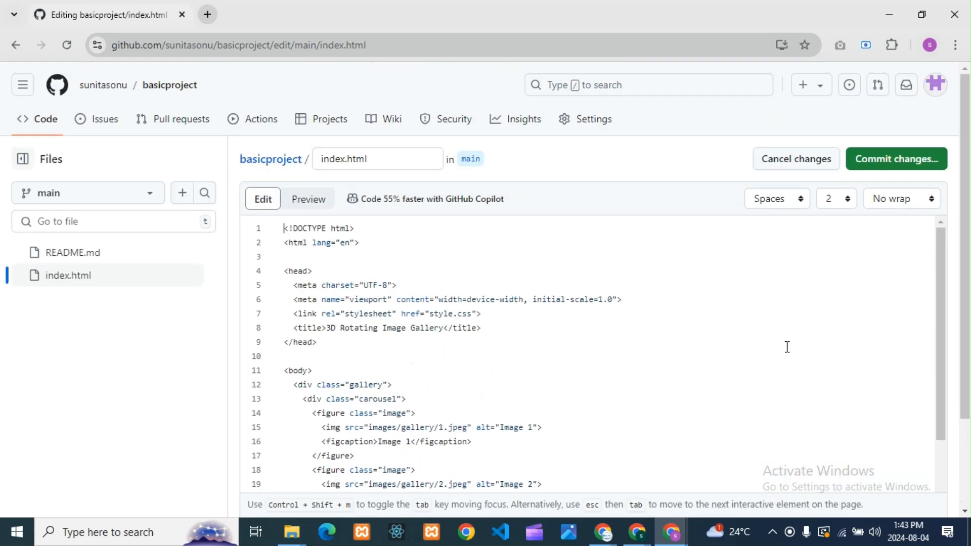
click(905, 161)
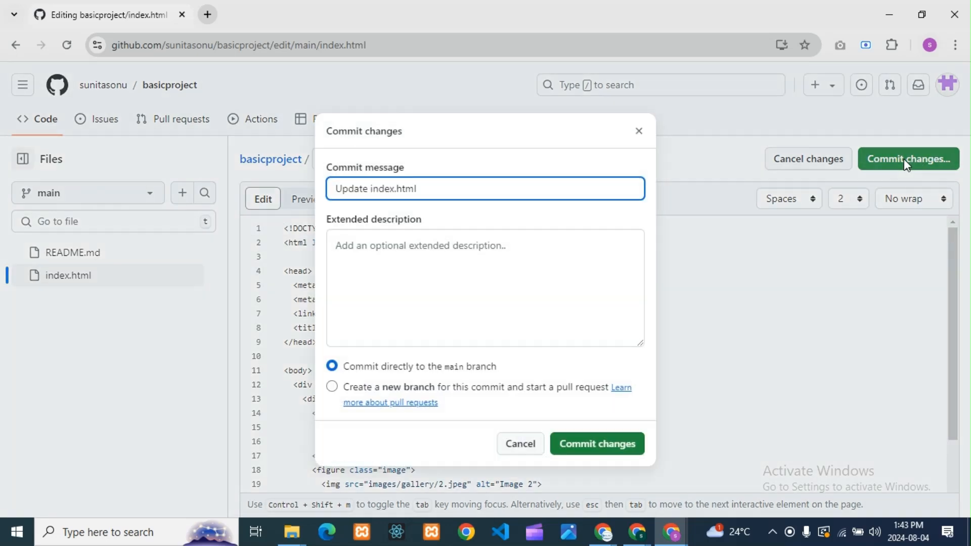
click(595, 444)
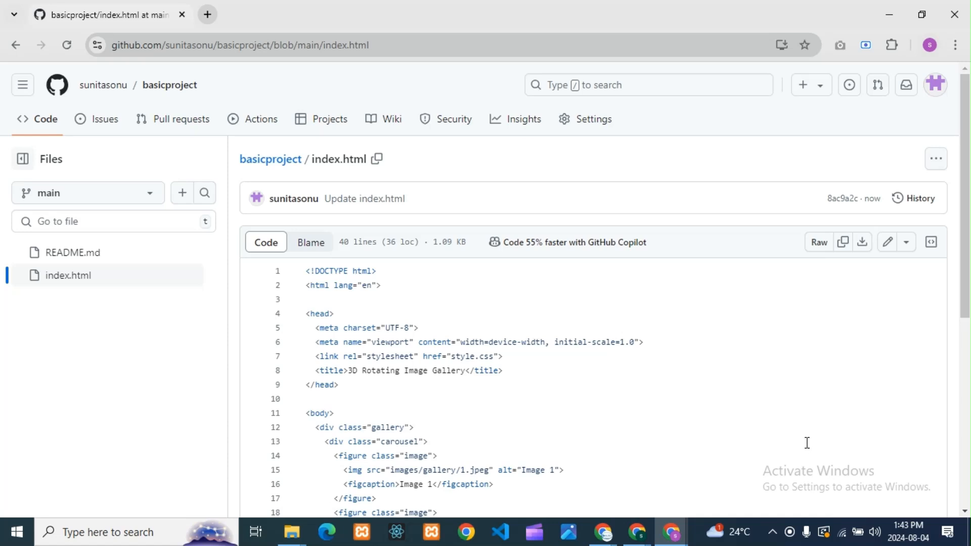
scroll(754, 418, down, 7)
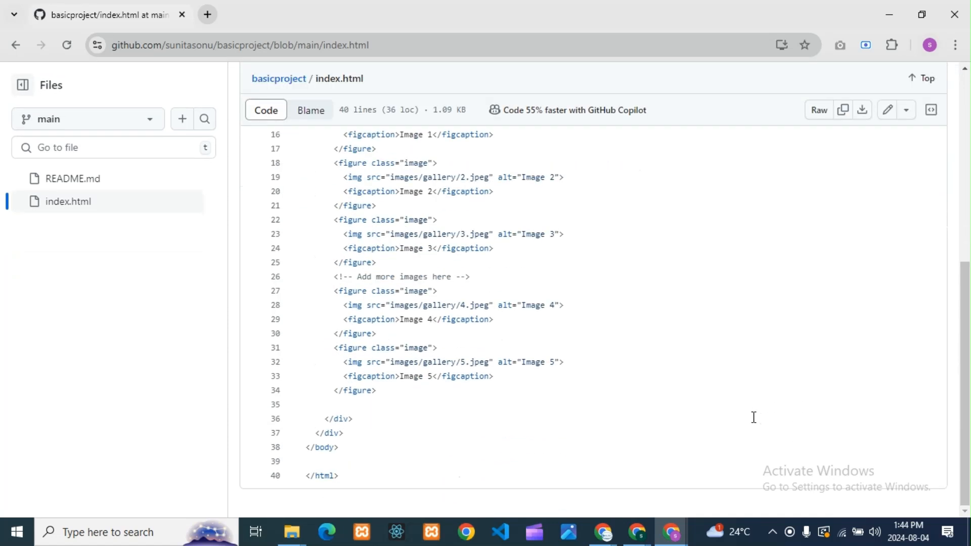
scroll(753, 418, up, 7)
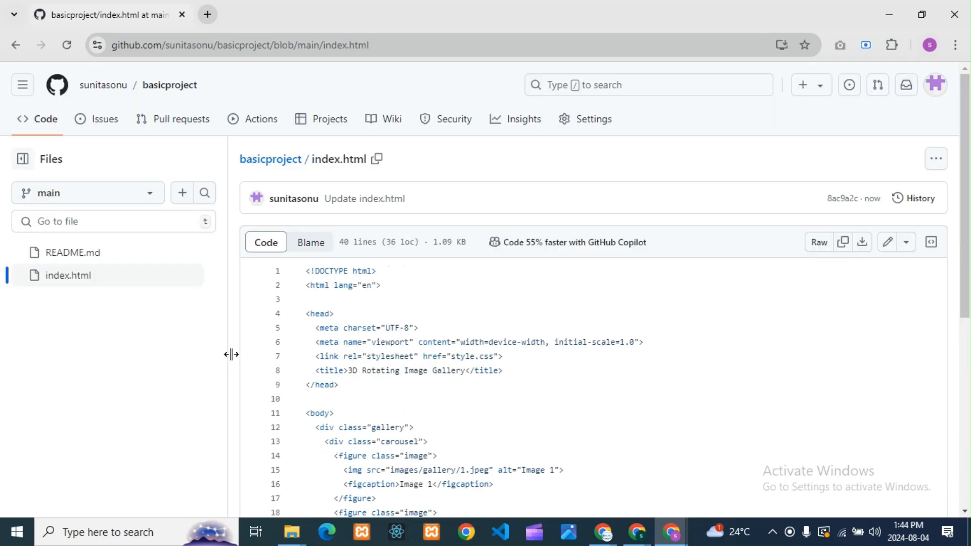
Return from the index.html file view to the basicproject repository's main page
click(16, 45)
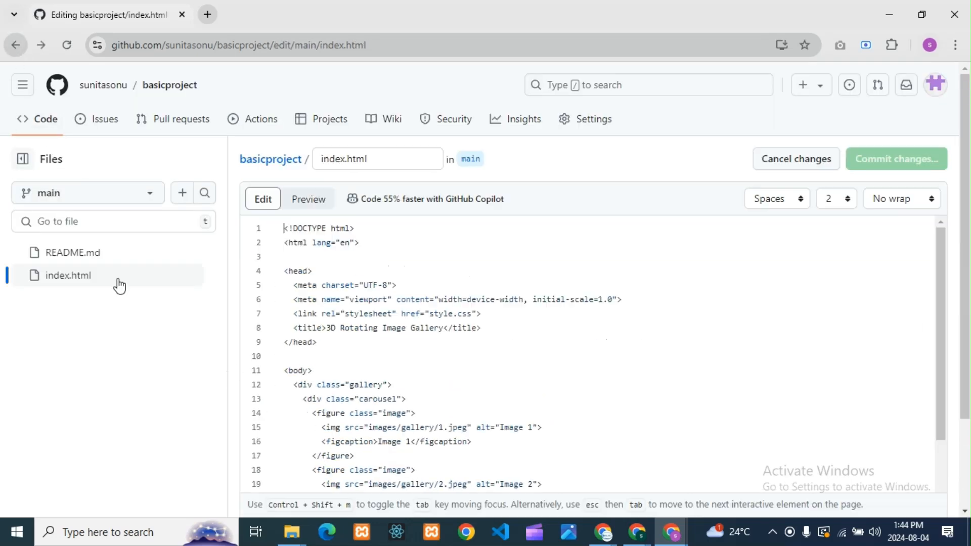
click(278, 161)
click(569, 141)
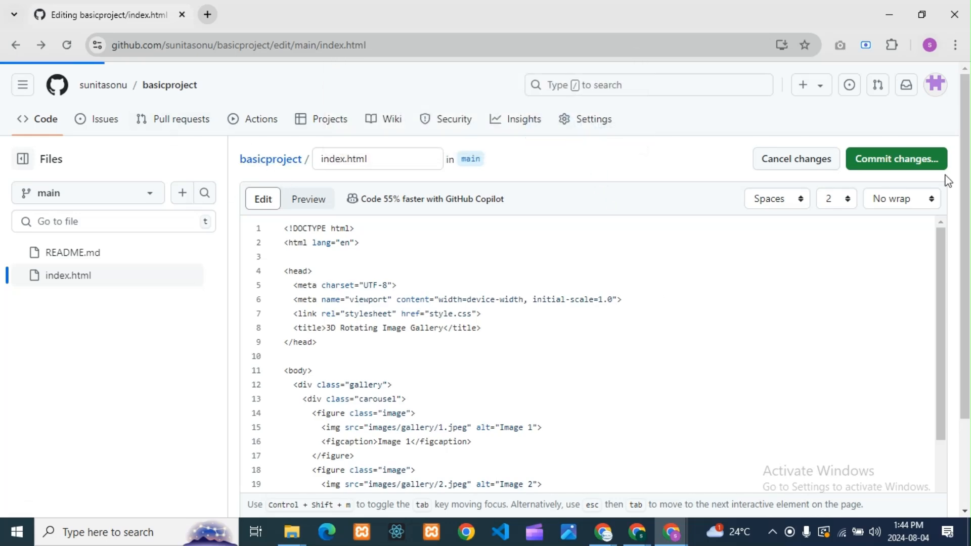
click(888, 159)
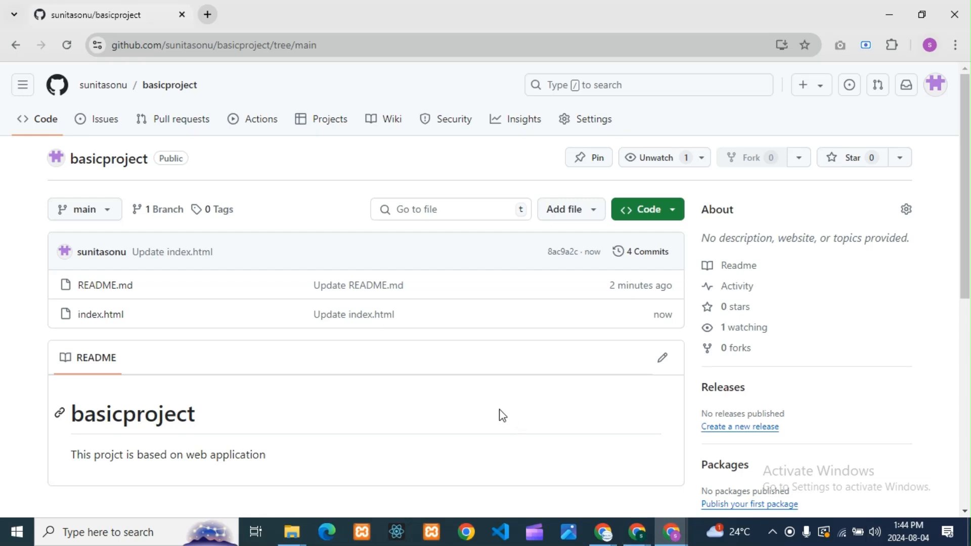
Start another file upload to basicproject and add slider.html from the html folder
click(581, 208)
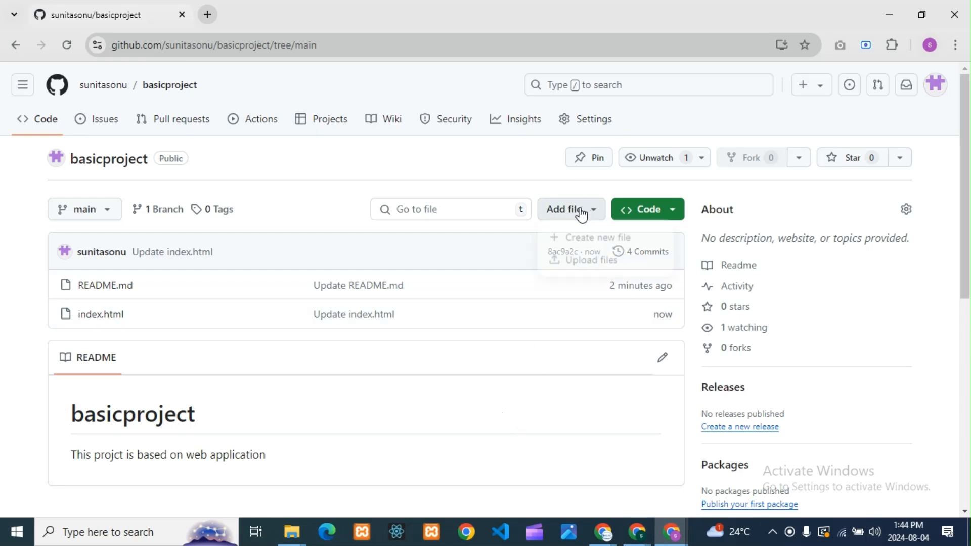
click(585, 265)
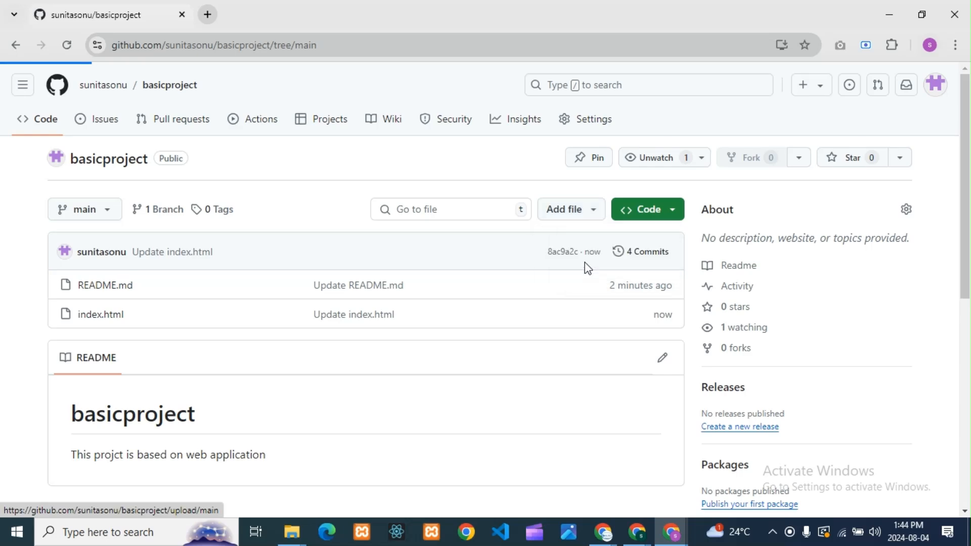
scroll(354, 340, down, 3)
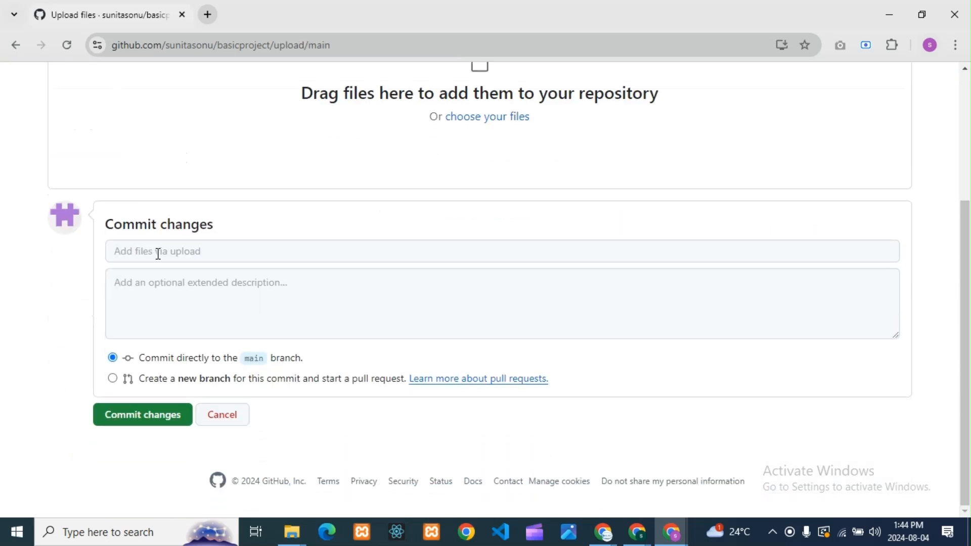
click(493, 118)
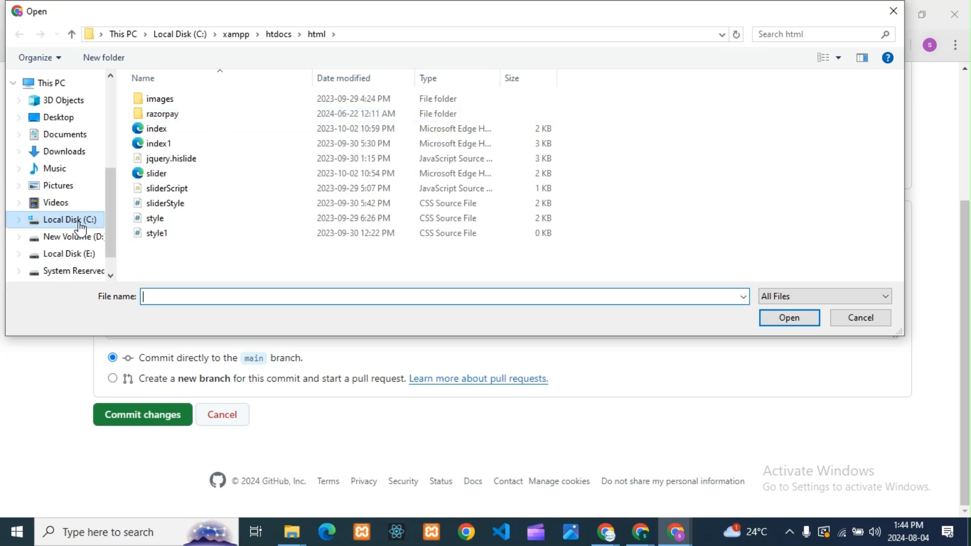
double_click(156, 173)
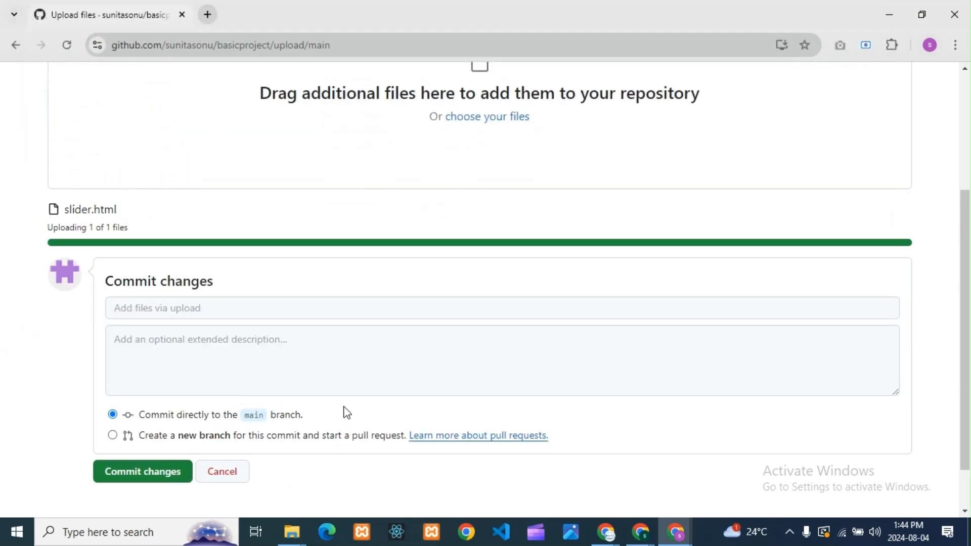
Commit the slider.html upload directly to the main branch with the message "added slider.html"
click(161, 302)
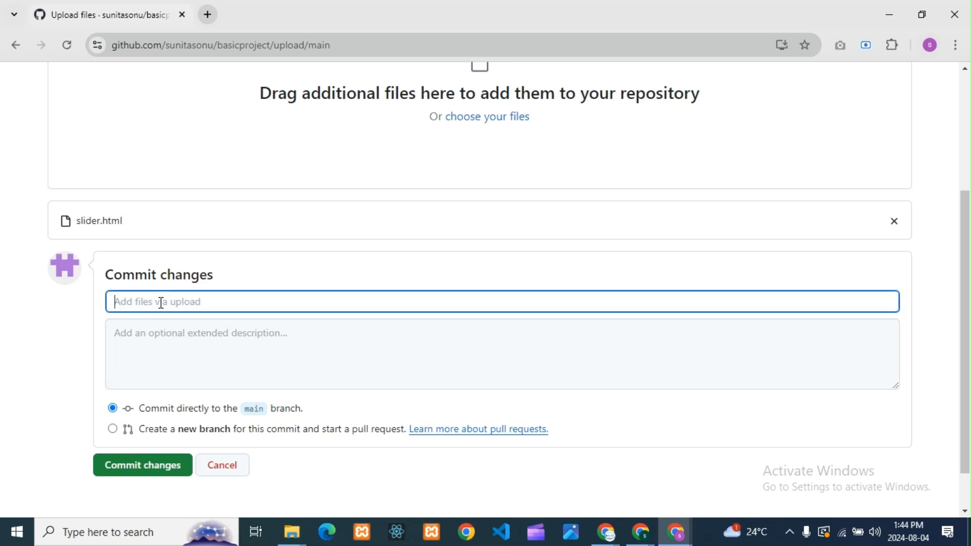
text(a)
text(d slider.html)
click(171, 473)
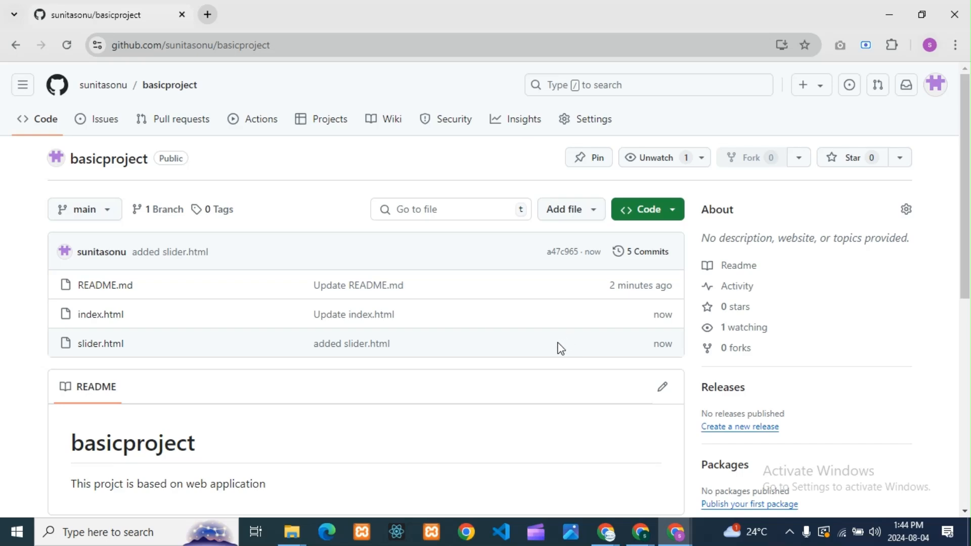
Examine the basicproject repository page and its code options for cloning and downloading as a ZIP
scroll(438, 375, down, 3)
scroll(430, 381, down, 2)
scroll(427, 381, up, 5)
click(676, 211)
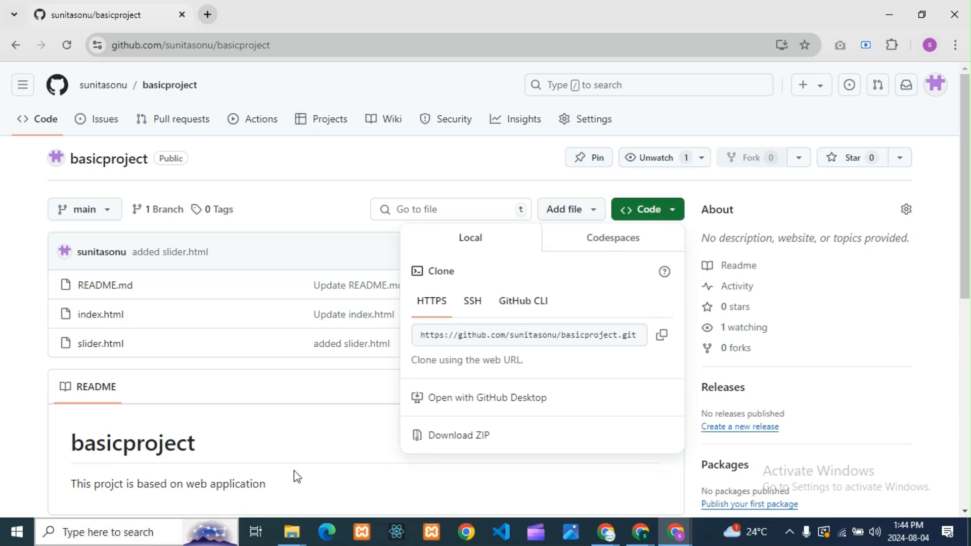
click(338, 417)
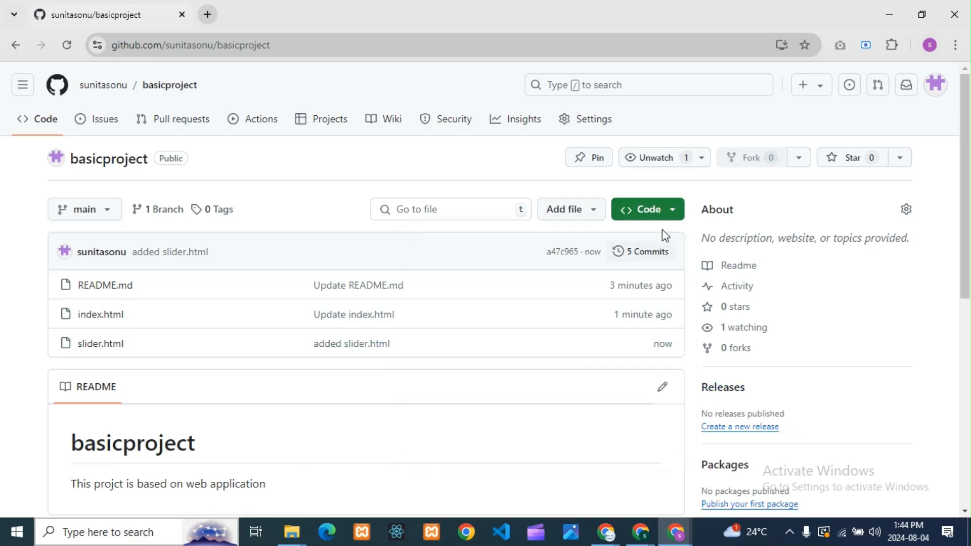
click(676, 211)
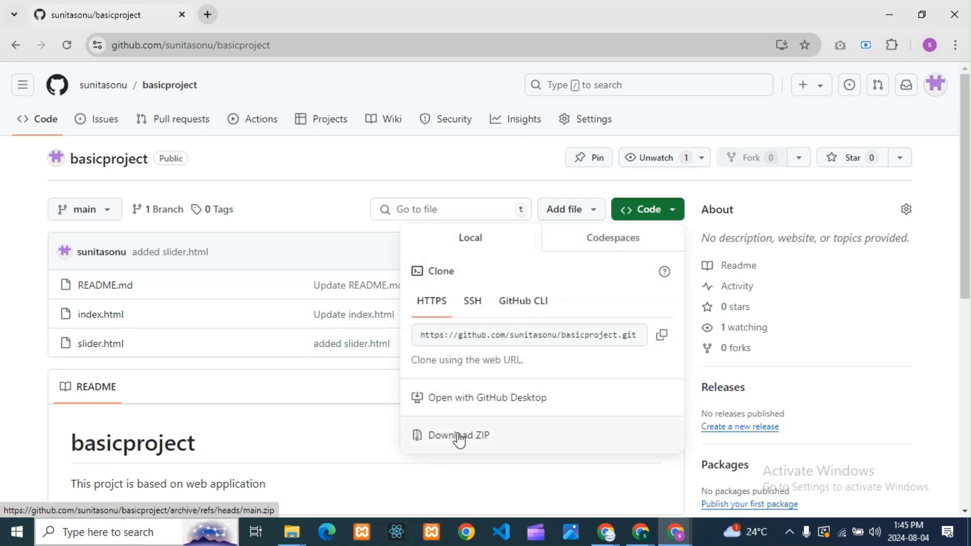
click(322, 449)
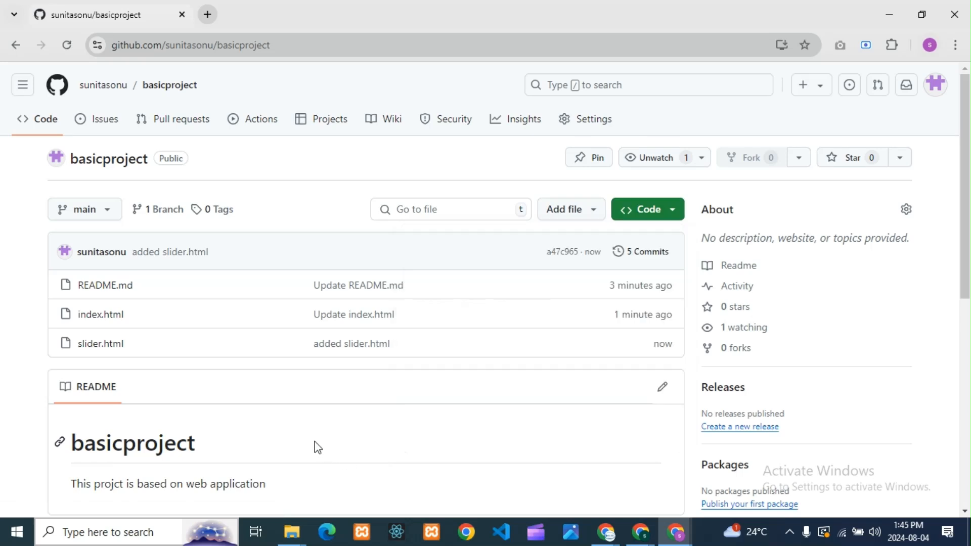
click(672, 214)
click(426, 438)
scroll(336, 429, down, 5)
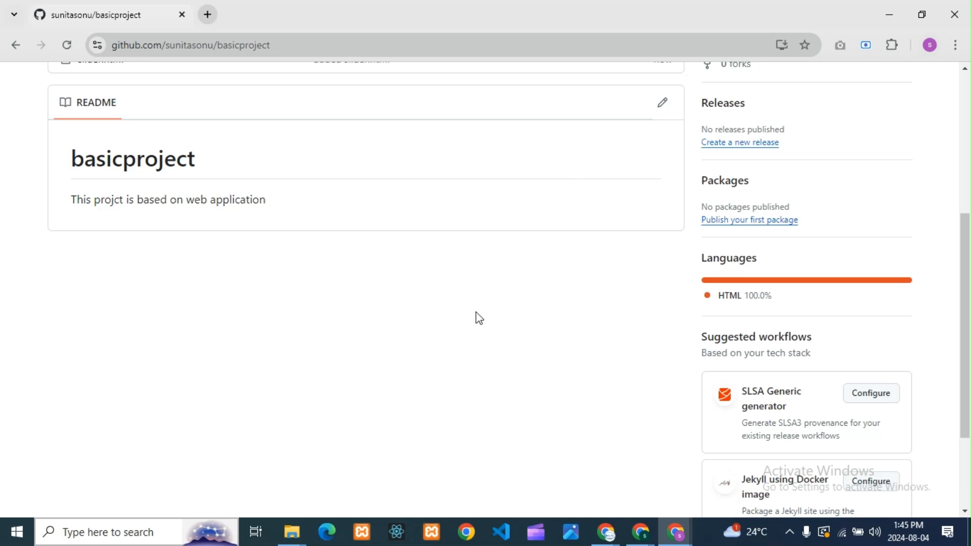
scroll(488, 341, up, 5)
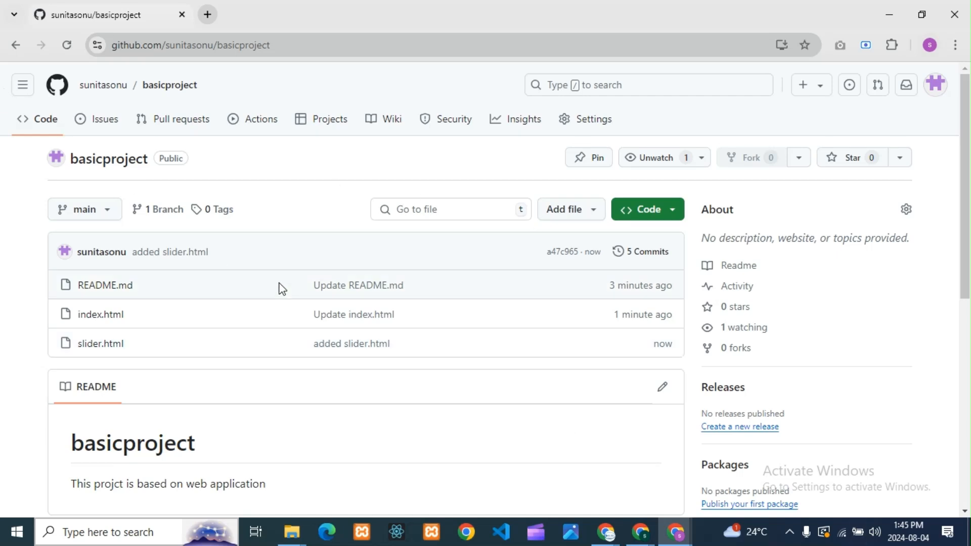
Go to the GitHub home dashboard and examine the list of top repositories
click(23, 84)
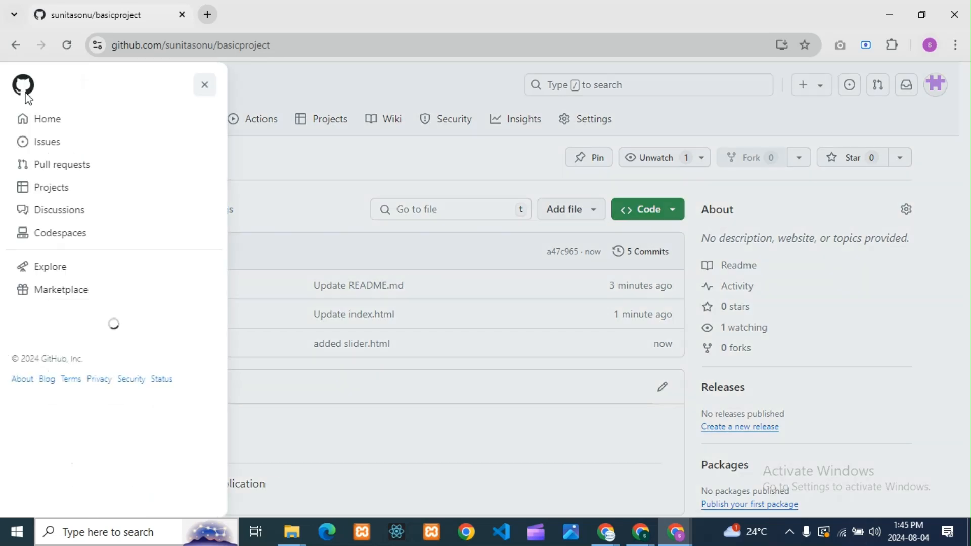
click(48, 120)
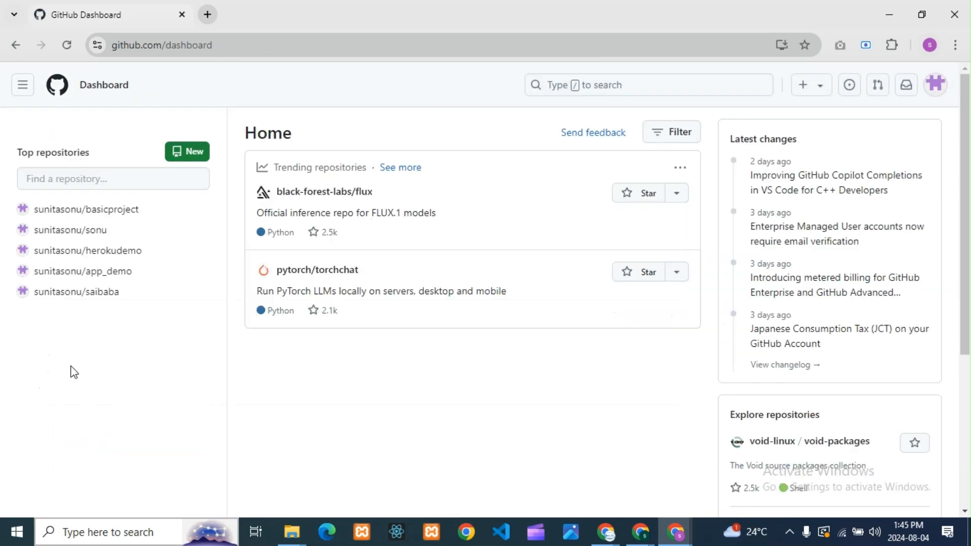
mouse_move(51, 218)
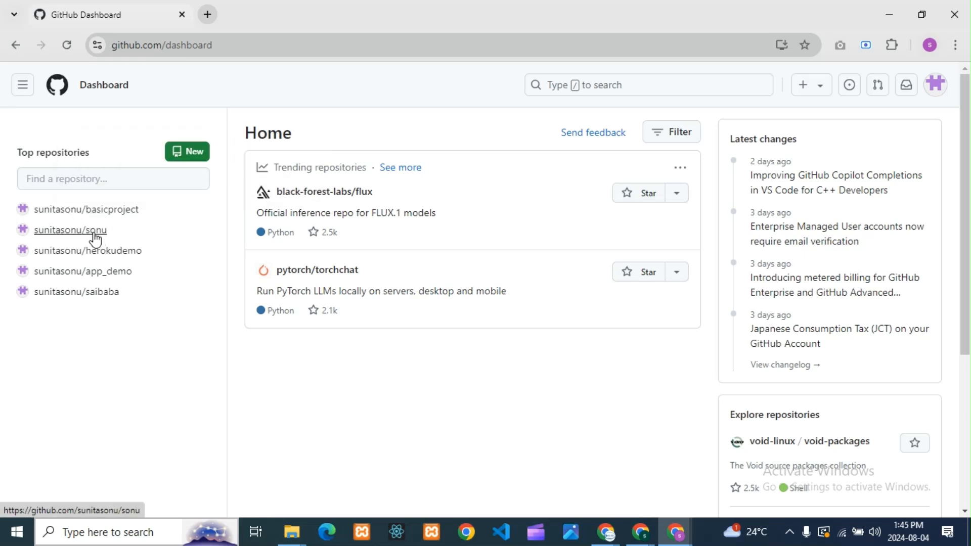
mouse_move(95, 238)
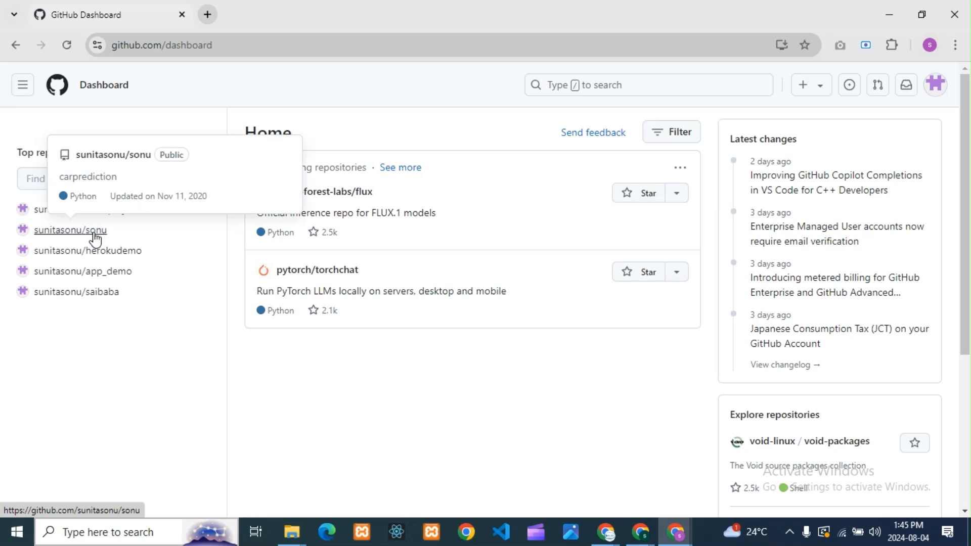
mouse_move(120, 260)
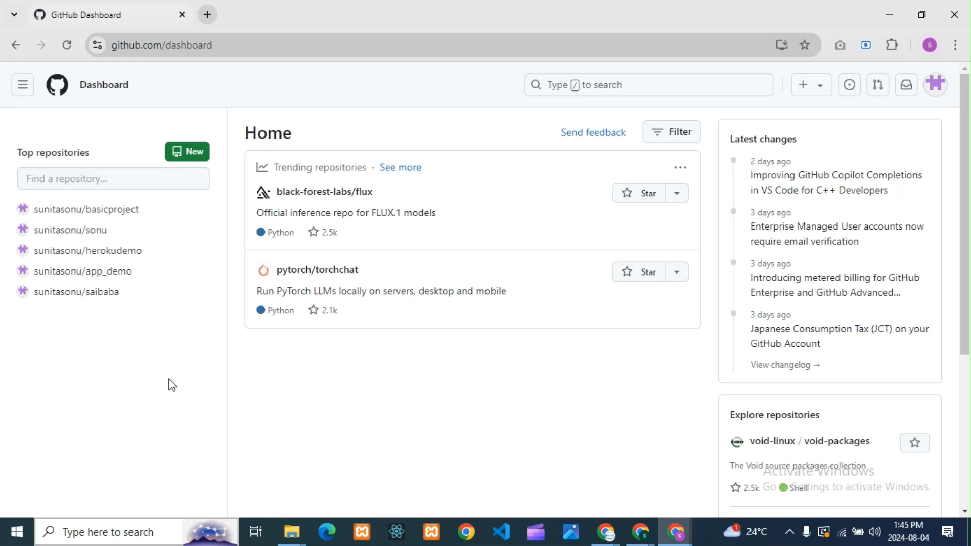
Open the basicproject repository from the dashboard and look over its files and README
click(123, 211)
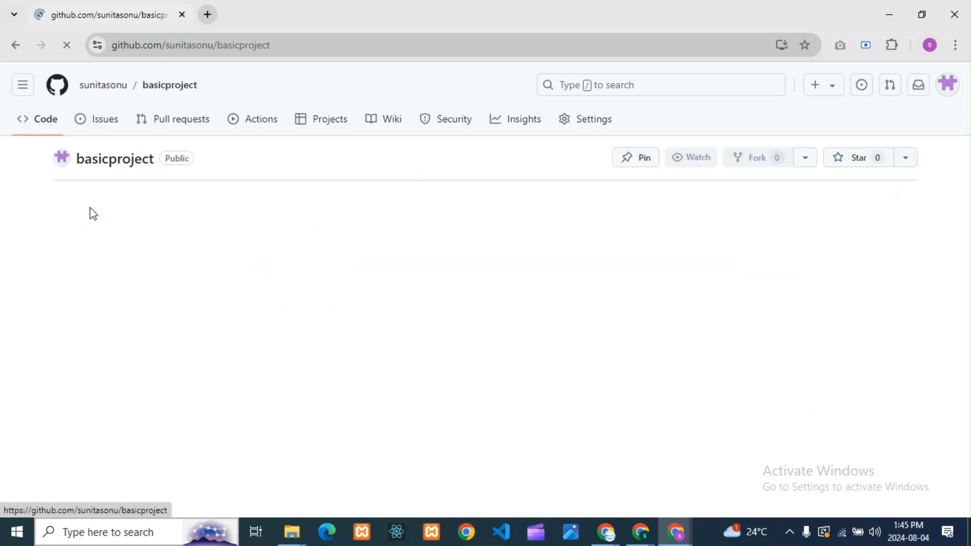
click(80, 210)
click(342, 199)
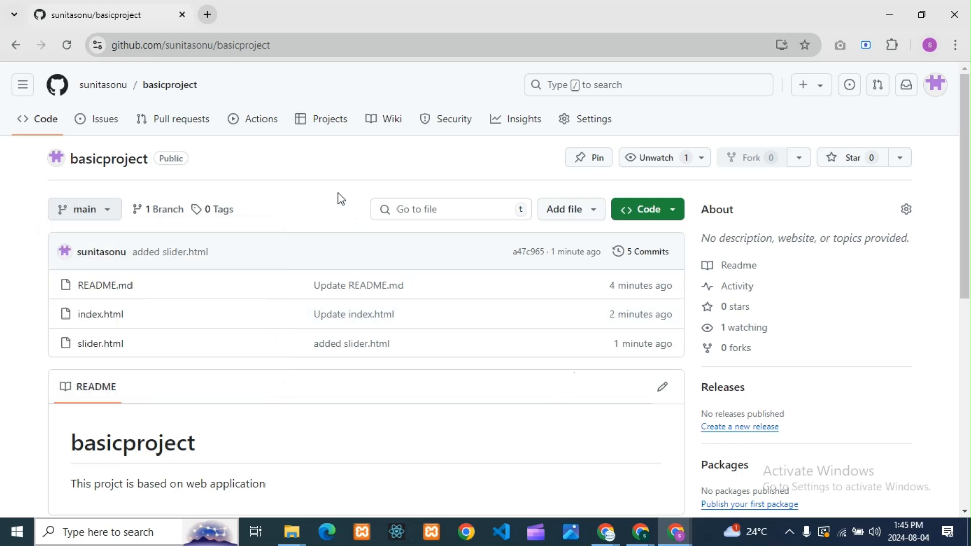
scroll(570, 457, down, 6)
scroll(570, 457, up, 6)
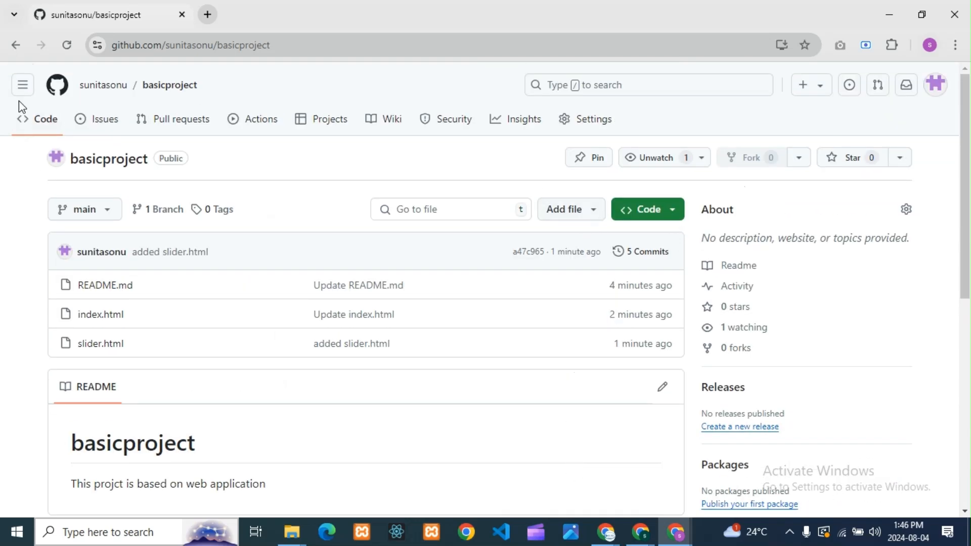
From the home dashboard, open the repository described as carprediction, look through its files, and return to the dashboard
click(22, 83)
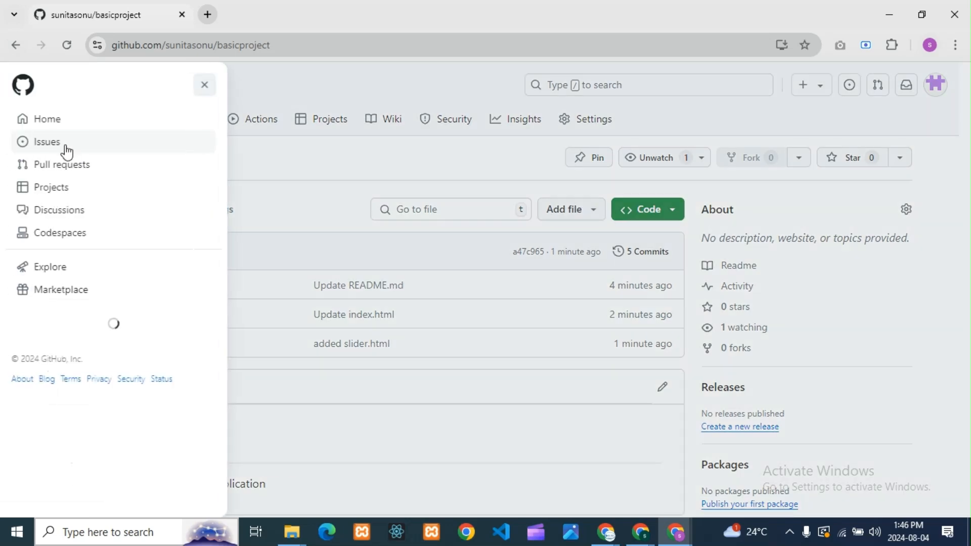
click(74, 296)
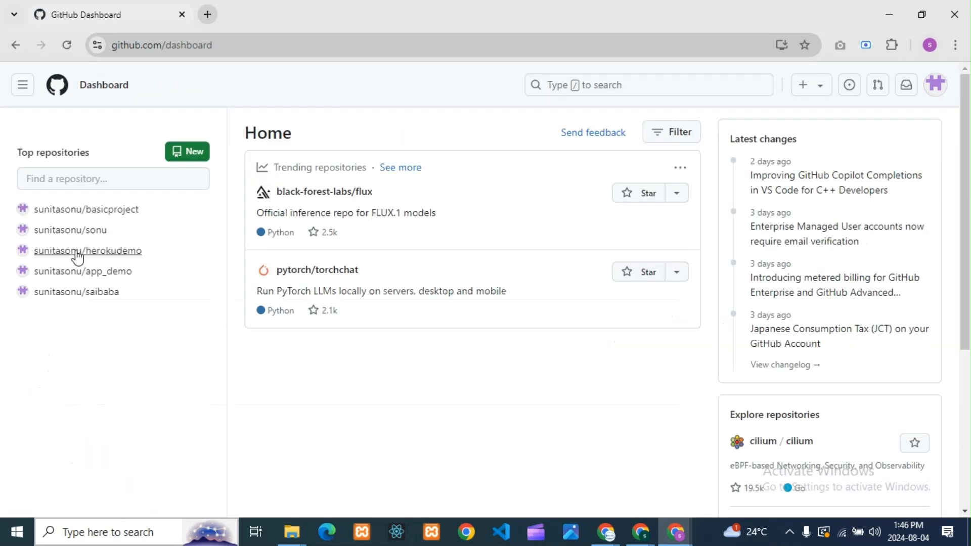
click(71, 230)
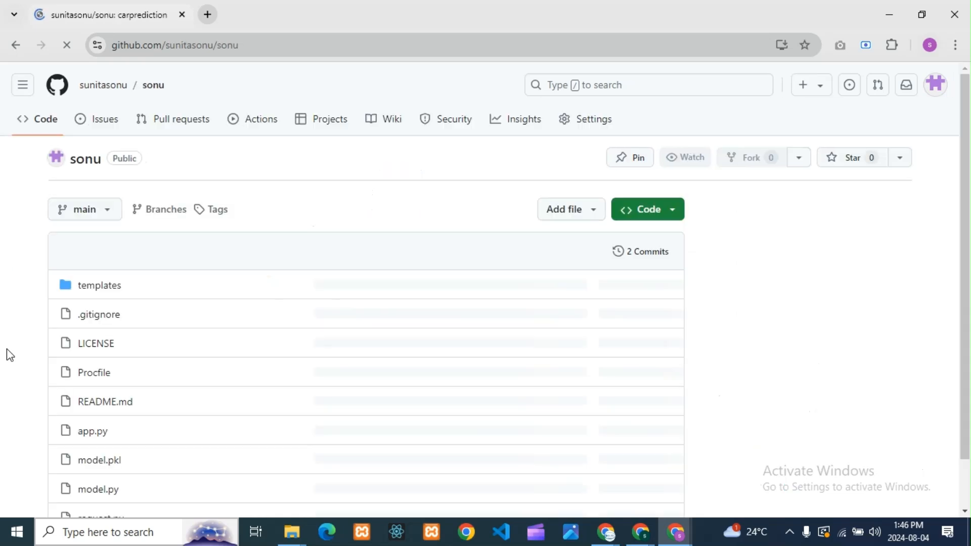
scroll(634, 450, down, 5)
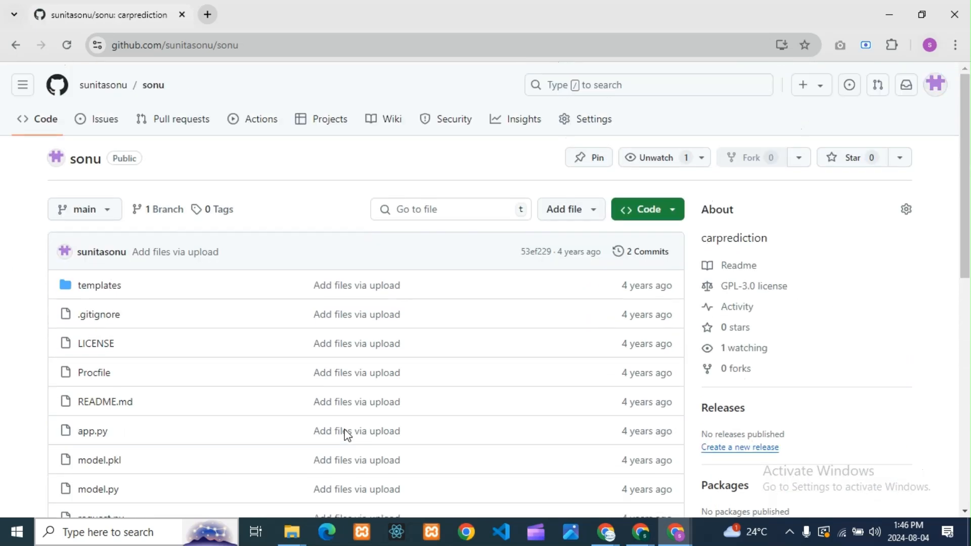
scroll(167, 374, down, 4)
scroll(452, 353, up, 4)
click(11, 49)
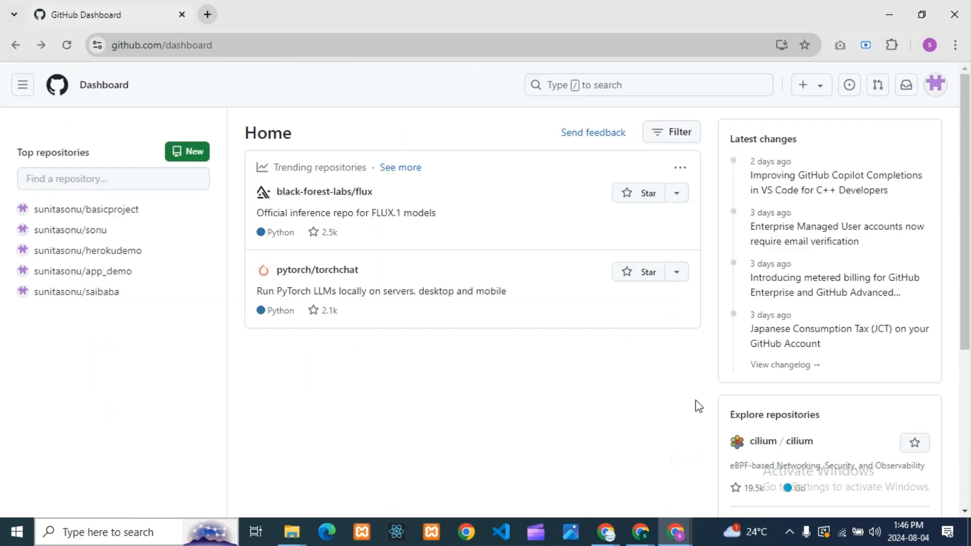